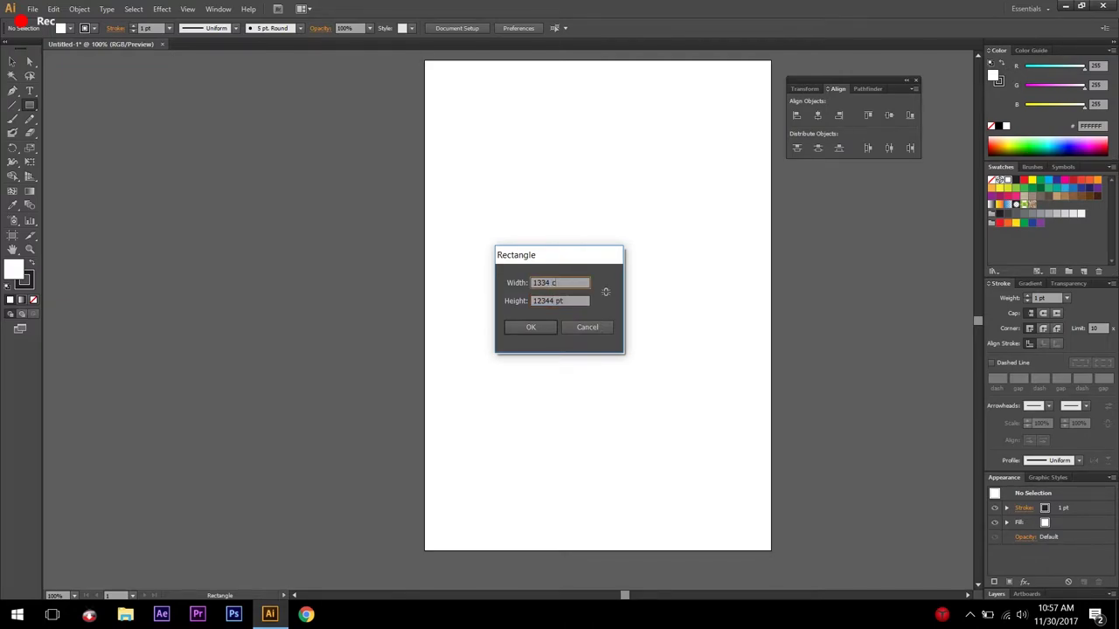
# Remove the white rectangle's stroke and move it up to the left of the artboard
pyautogui.click(586, 329)
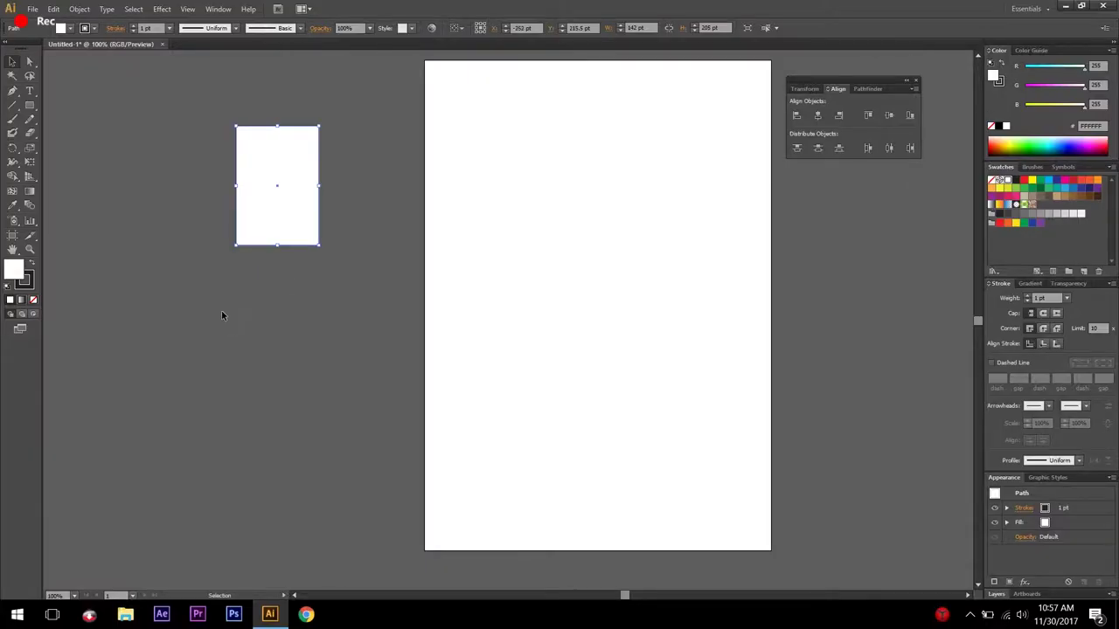
pyautogui.click(292, 200)
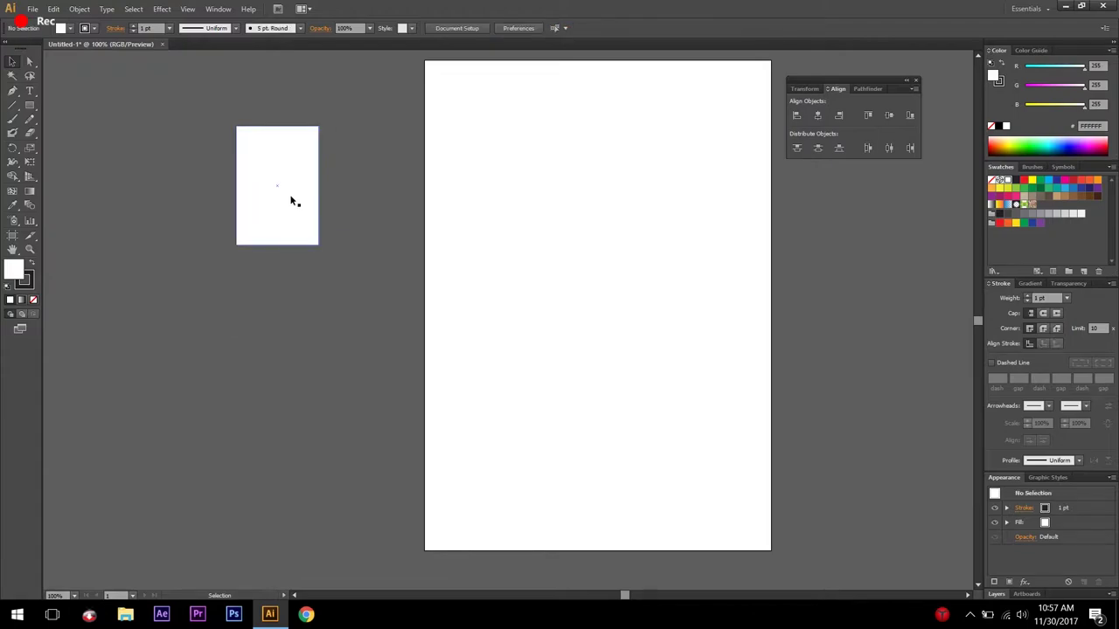
pyautogui.click(33, 300)
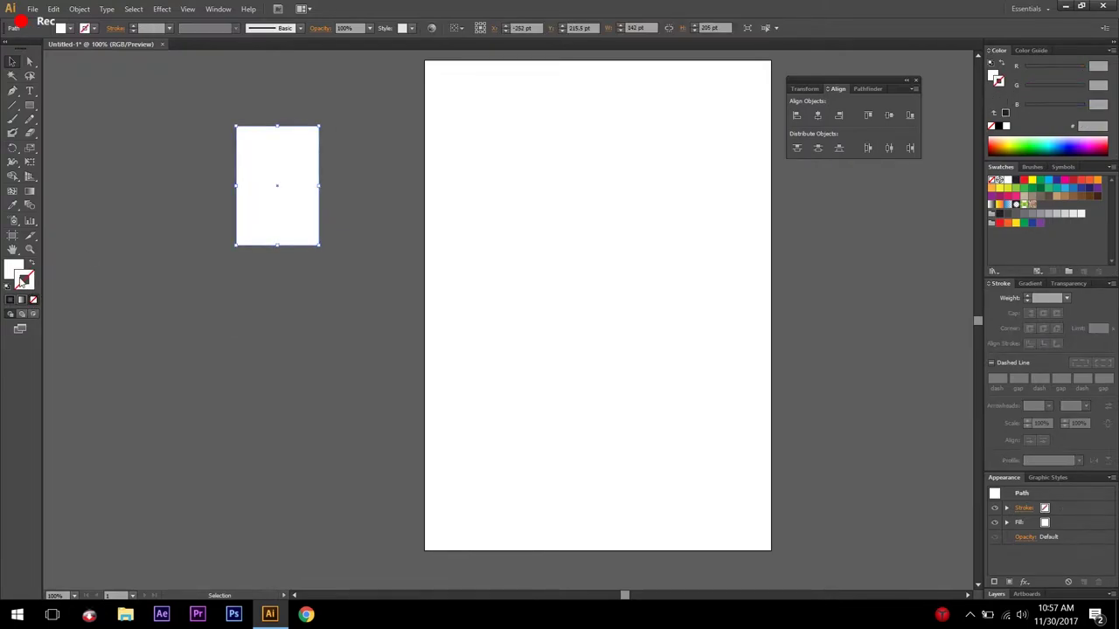
pyautogui.click(14, 269)
pyautogui.moveTo(237, 225); pyautogui.dragTo(75, 169)
pyautogui.click(236, 179)
# Duplicate the rectangle once to the right and once below, deleting the extra copy
pyautogui.keyDown('alt'); pyautogui.moveTo(147, 145); pyautogui.dragTo(291, 160); pyautogui.keyUp('alt')
pyautogui.click(229, 179)
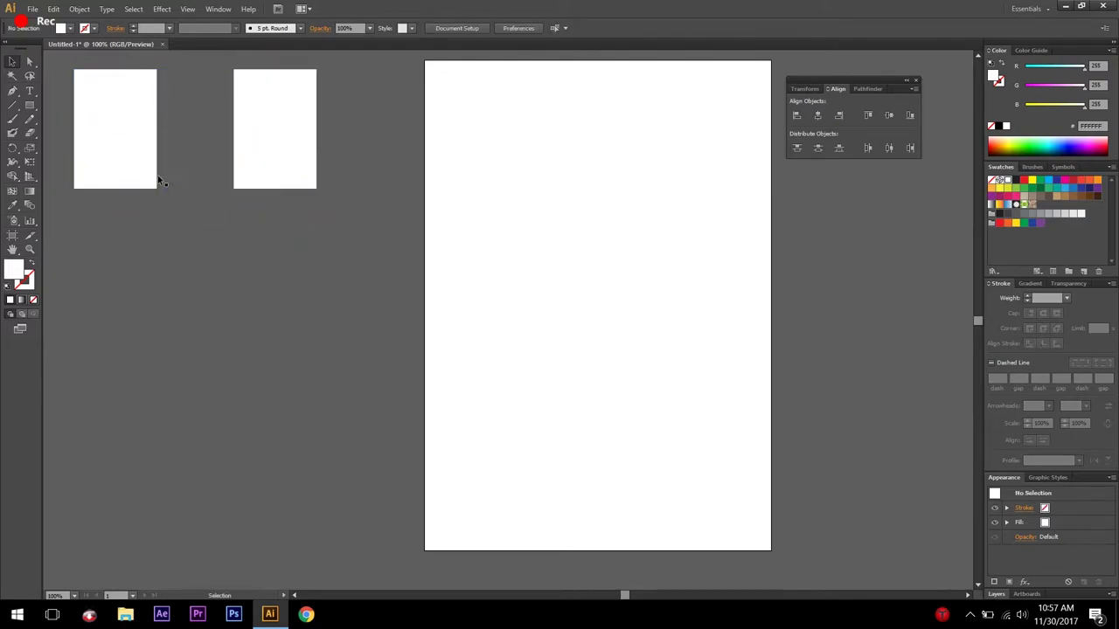
pyautogui.click(109, 128)
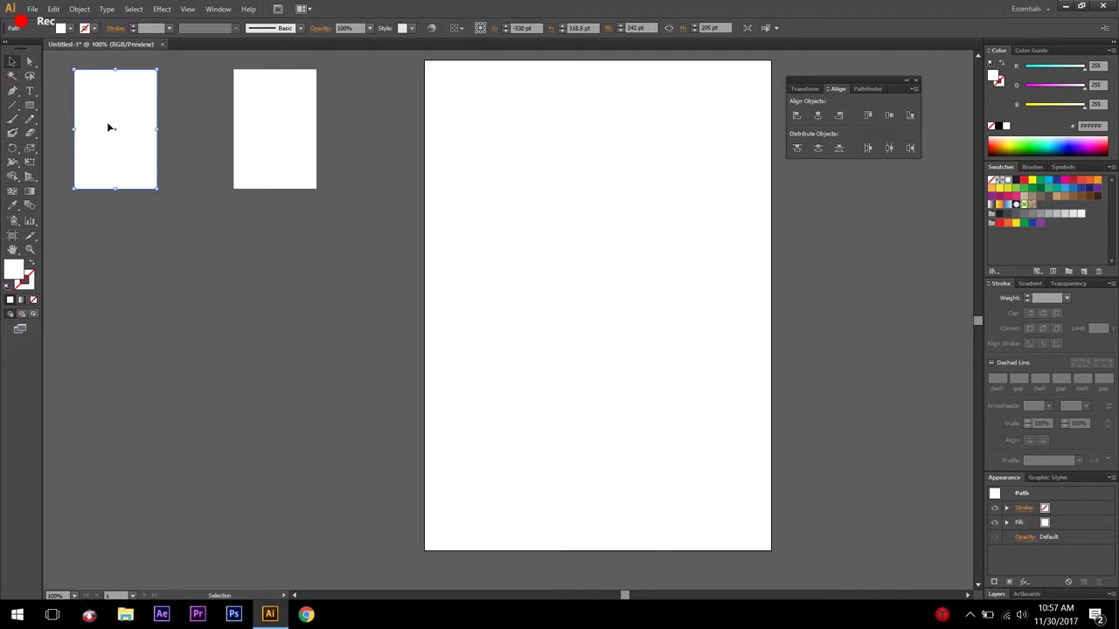
pyautogui.keyDown('shift'); pyautogui.click(109, 132); pyautogui.keyUp('shift')
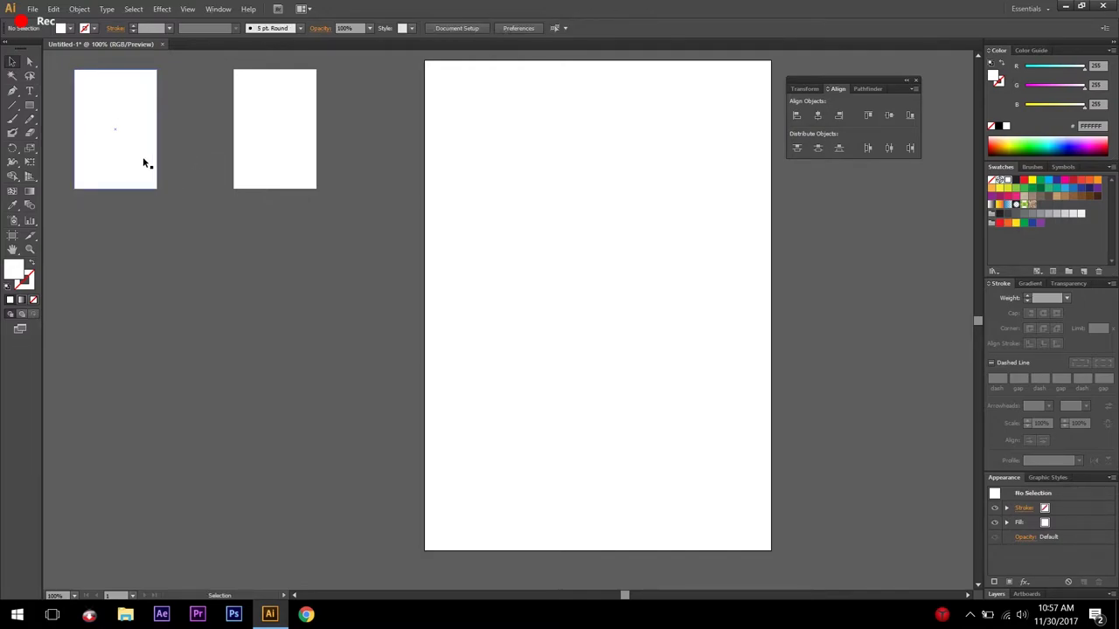
pyautogui.moveTo(144, 162); pyautogui.dragTo(426, 206)
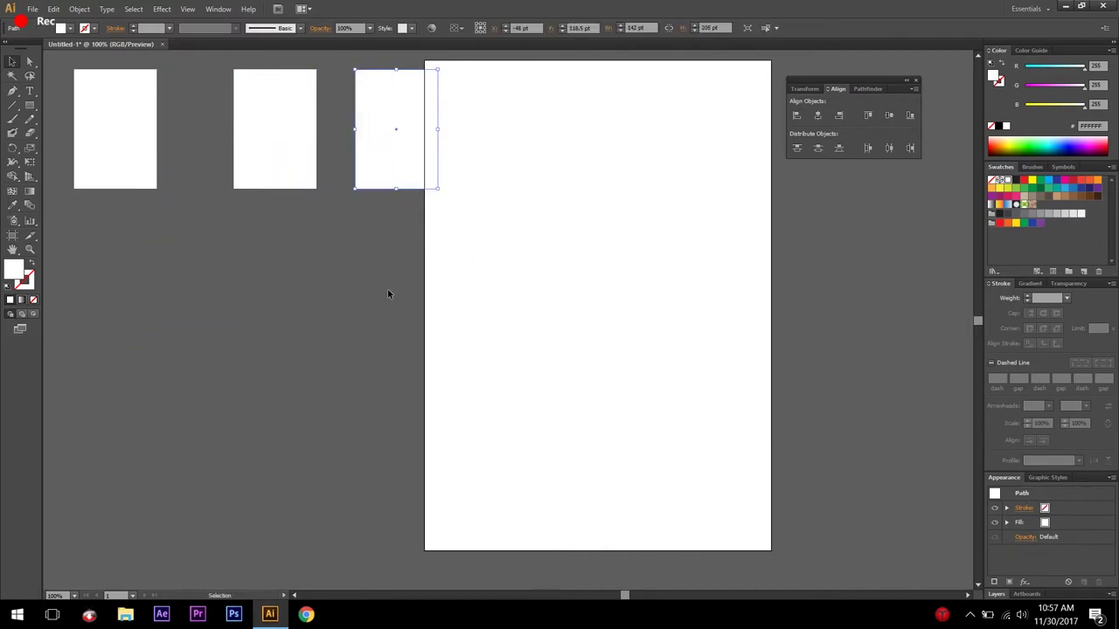
pyautogui.press('Delete')
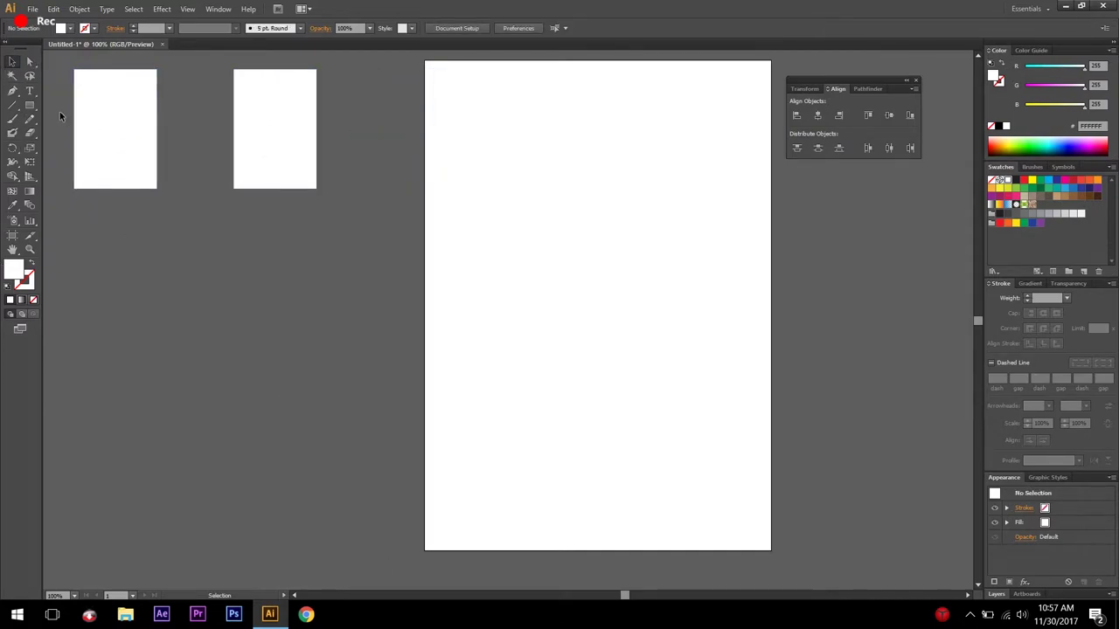
pyautogui.moveTo(125, 110); pyautogui.dragTo(125, 315)
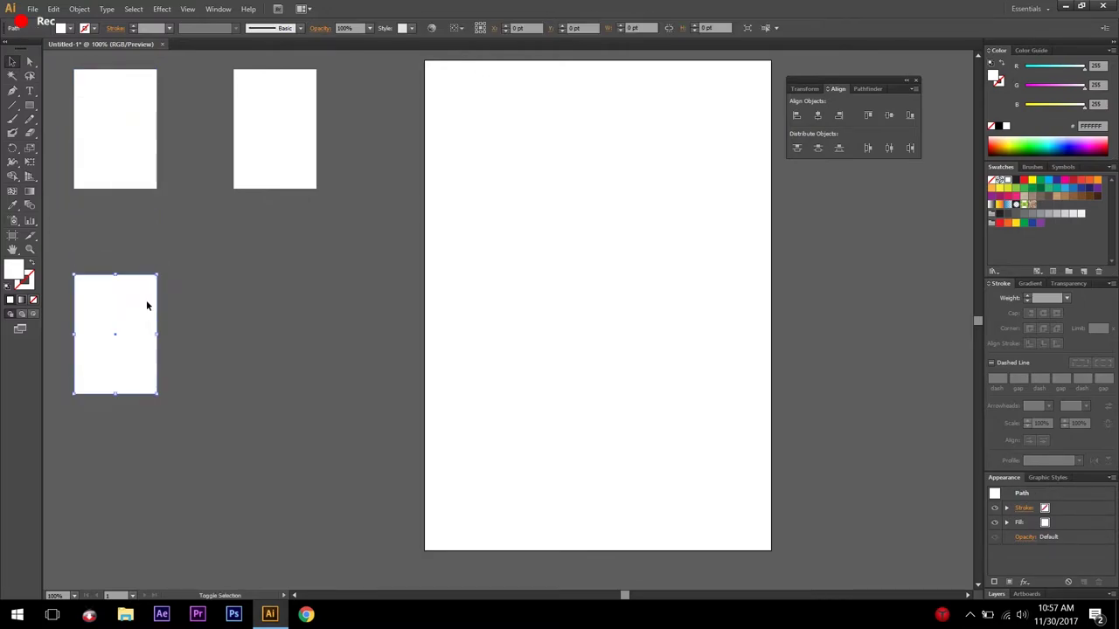
pyautogui.click(276, 292)
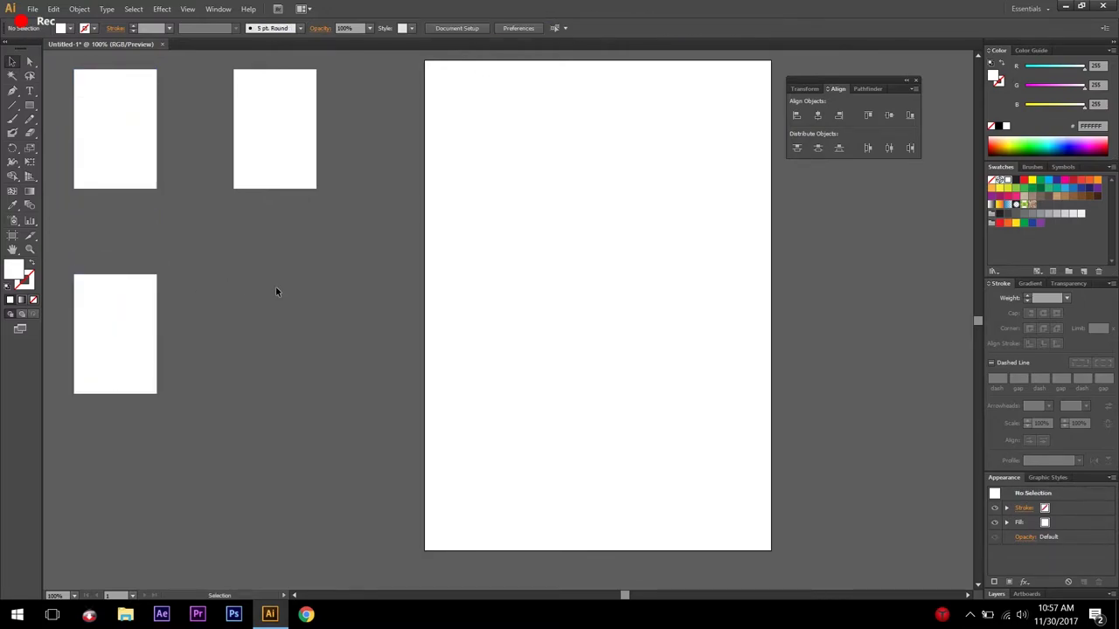
pyautogui.click(30, 106)
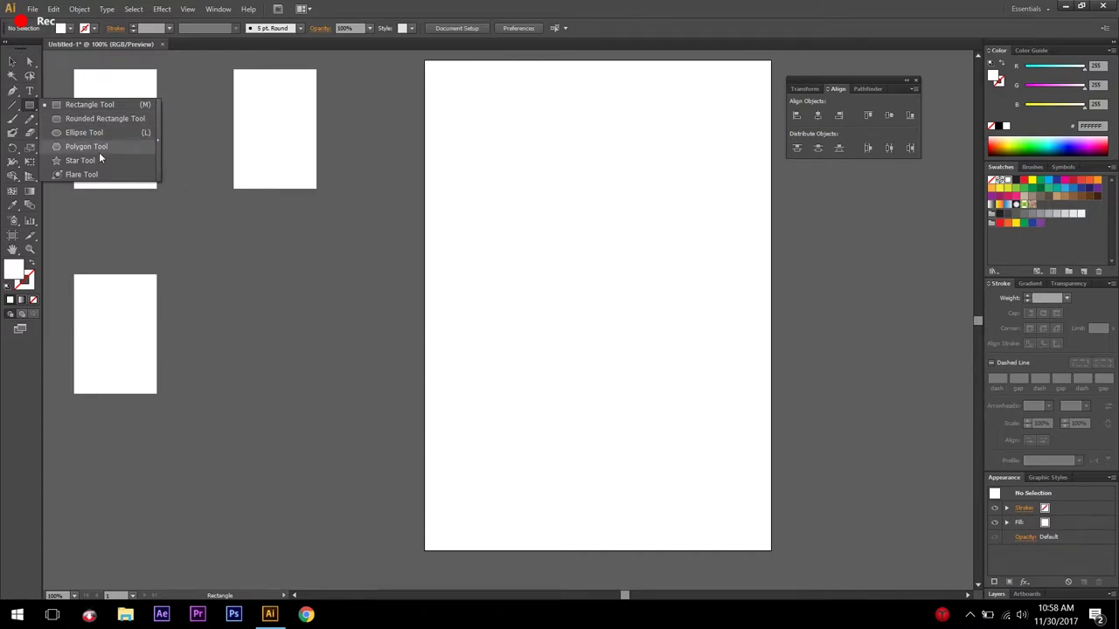
# Draw a small white five-pointed star beside the lower rectangle and copy it to the right
pyautogui.click(121, 162)
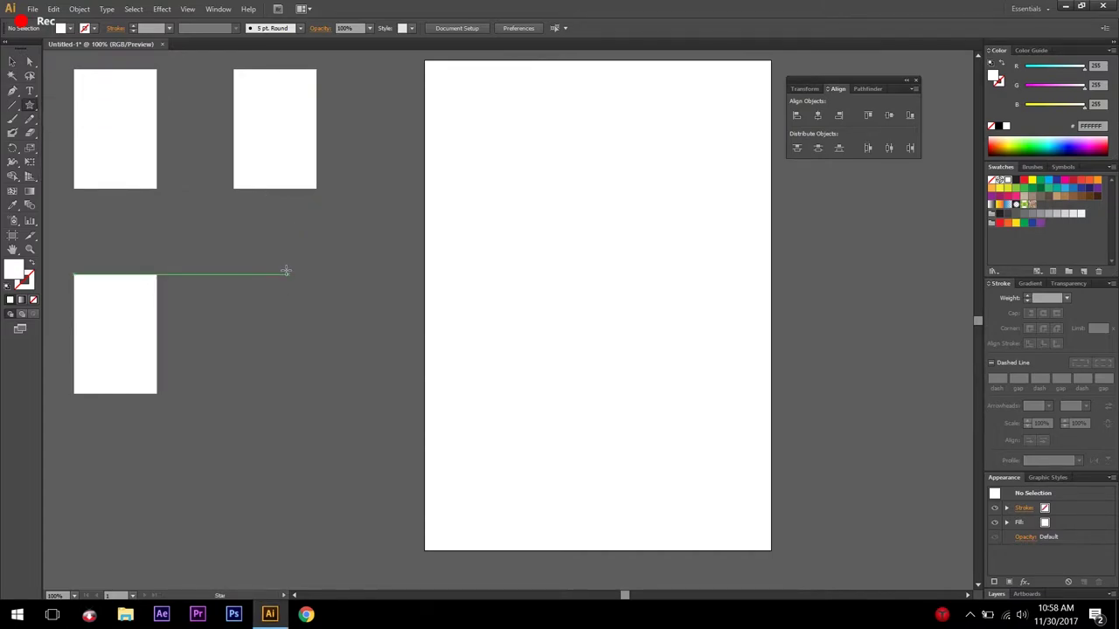
pyautogui.moveTo(286, 271); pyautogui.dragTo(320, 317)
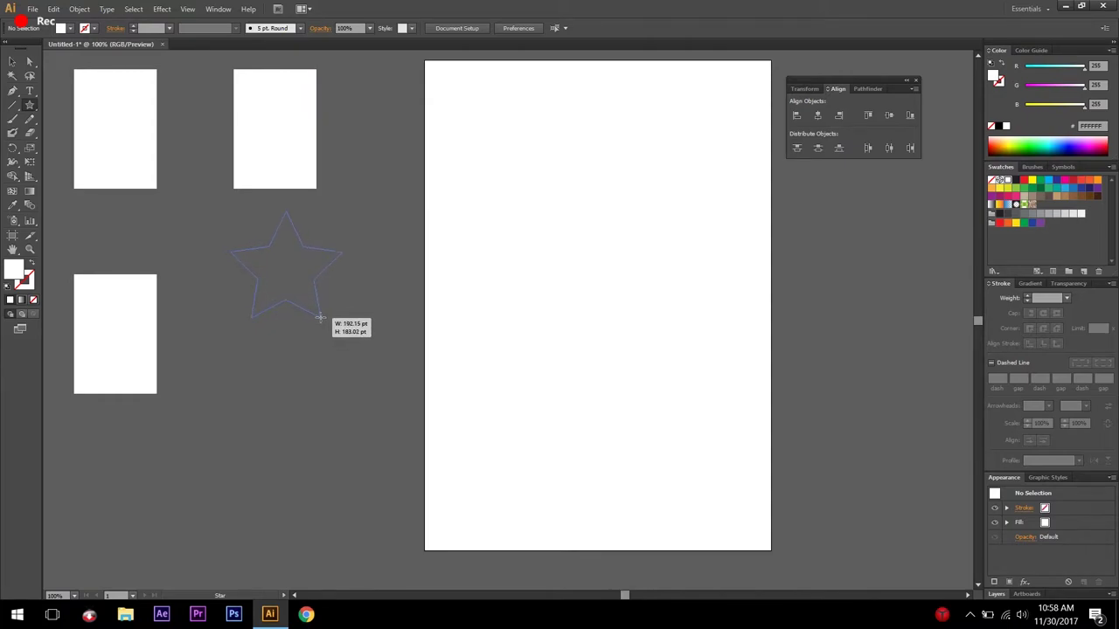
pyautogui.moveTo(320, 318); pyautogui.dragTo(306, 291)
pyautogui.click(12, 61)
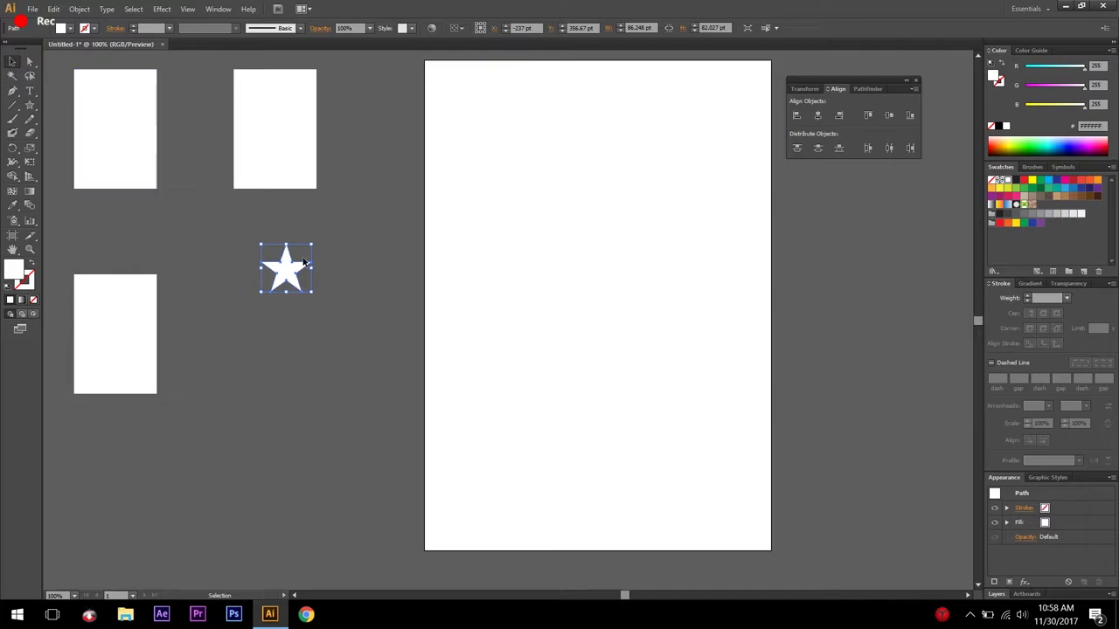
pyautogui.moveTo(289, 274); pyautogui.dragTo(354, 277)
# Copy the stars into a row of five below the rectangles
pyautogui.keyDown('shift'); pyautogui.click(278, 268); pyautogui.keyUp('shift')
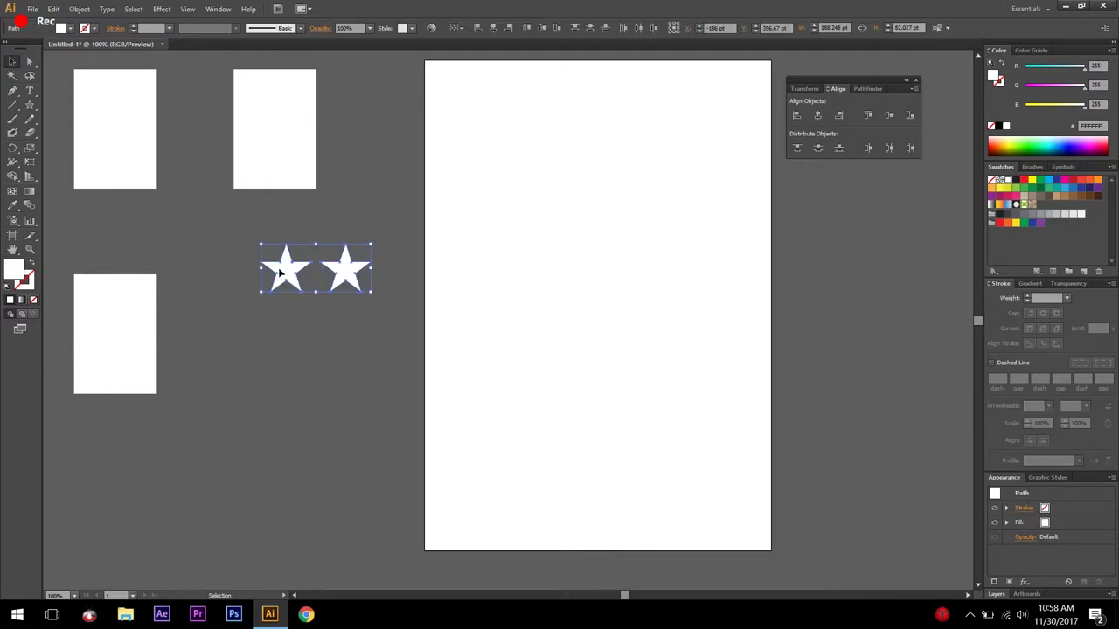
pyautogui.moveTo(278, 268); pyautogui.dragTo(396, 292)
pyautogui.click(428, 297)
pyautogui.moveTo(503, 302); pyautogui.dragTo(223, 345)
pyautogui.click(258, 446)
pyautogui.moveTo(101, 356); pyautogui.dragTo(84, 292)
pyautogui.click(210, 354)
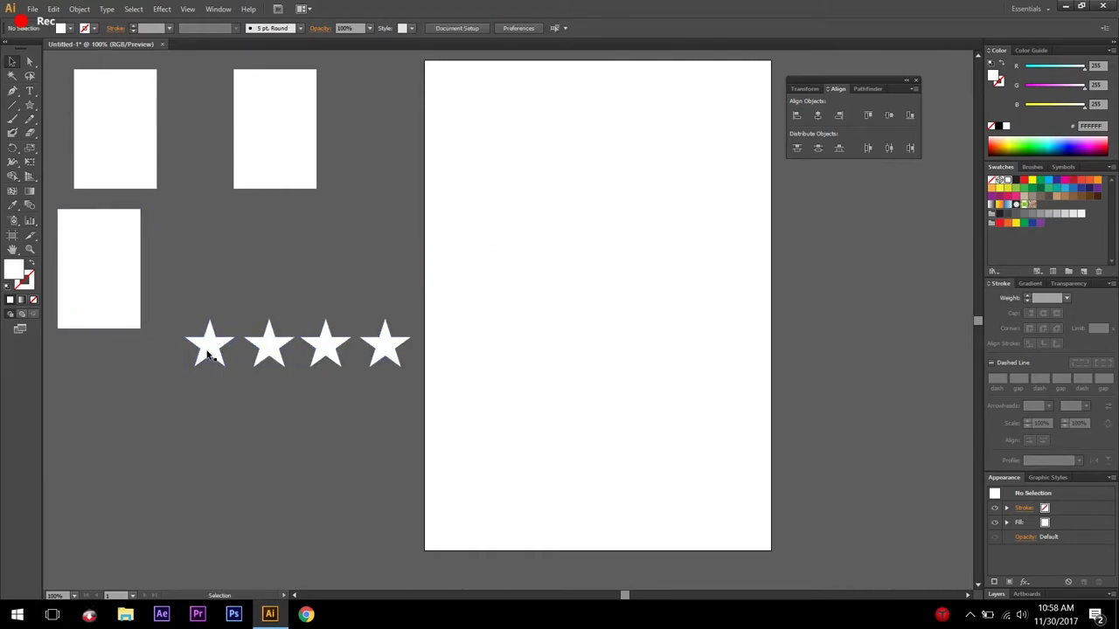
pyautogui.moveTo(211, 352); pyautogui.dragTo(150, 363)
# Move the lower rectangle onto the artboard and shift the five-star row up and left
pyautogui.moveTo(96, 268); pyautogui.dragTo(468, 140)
pyautogui.click(365, 396)
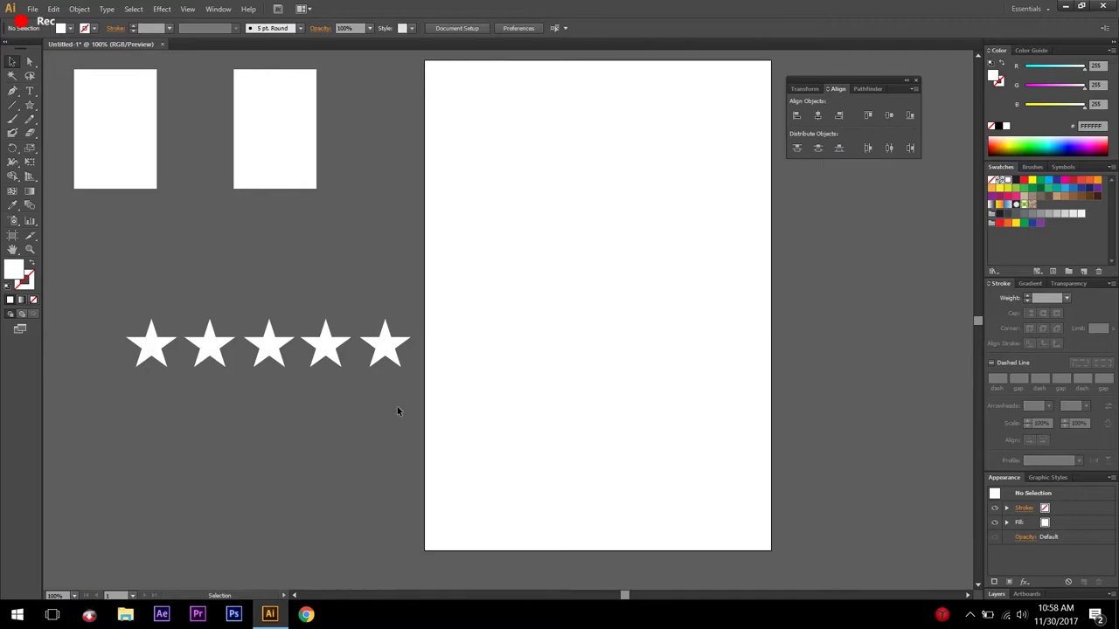
pyautogui.moveTo(397, 411); pyautogui.dragTo(309, 374)
pyautogui.click(269, 346)
pyautogui.click(379, 382)
pyautogui.moveTo(380, 382); pyautogui.dragTo(131, 326)
pyautogui.click(399, 285)
pyautogui.moveTo(400, 285); pyautogui.dragTo(177, 382)
pyautogui.moveTo(270, 345); pyautogui.dragTo(235, 299)
pyautogui.click(204, 298)
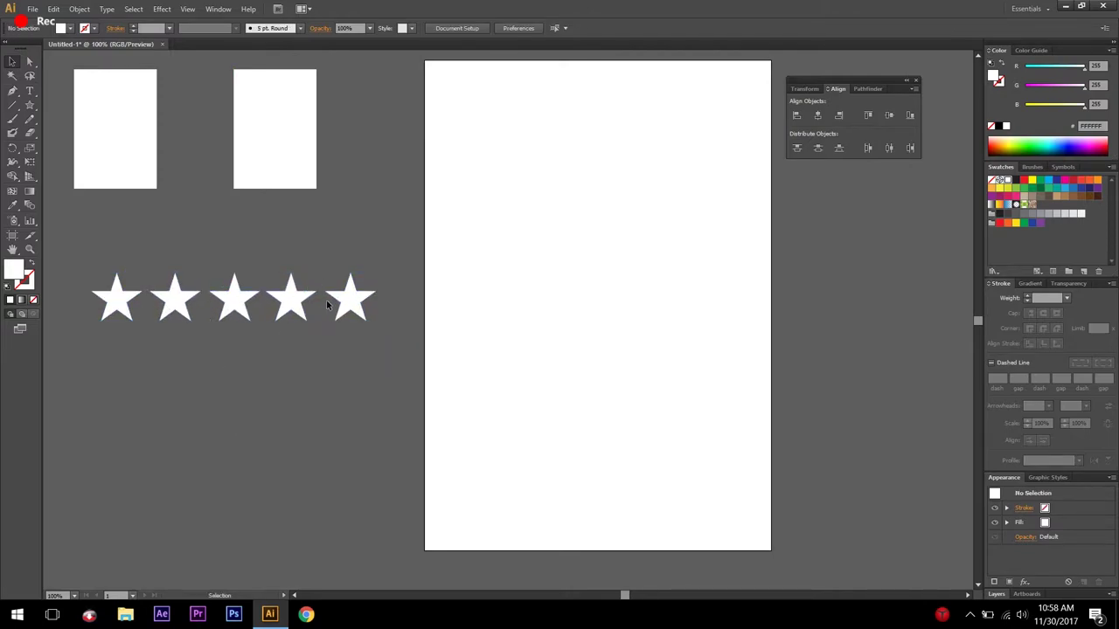
pyautogui.moveTo(861, 85); pyautogui.dragTo(214, 354)
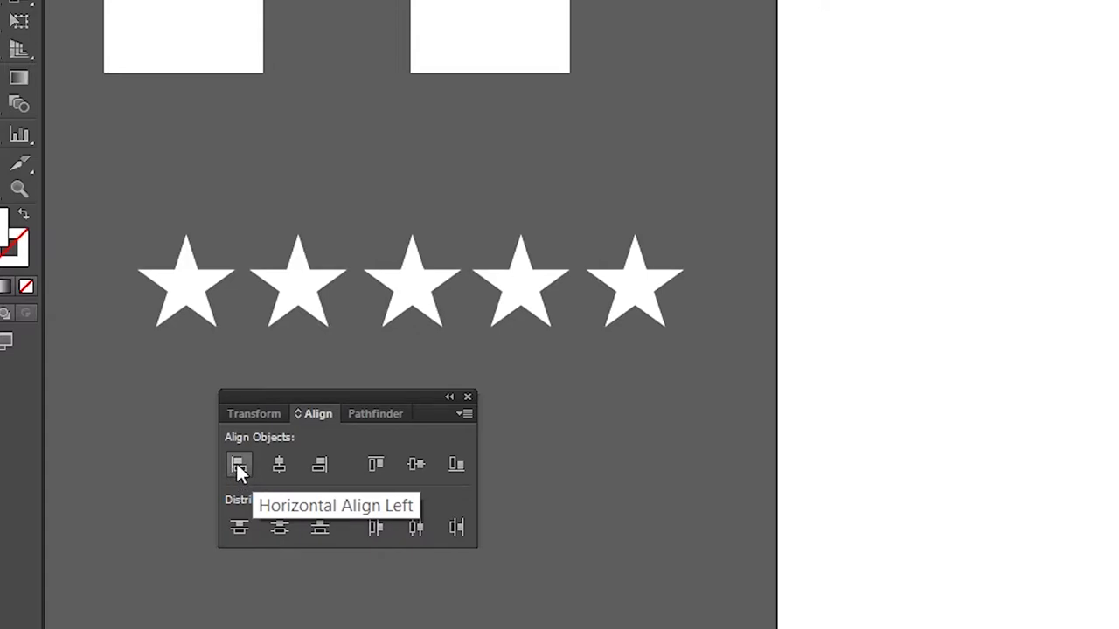
# Undo a stray left alignment, then distribute the five stars by horizontal centres
pyautogui.moveTo(313, 197); pyautogui.dragTo(78, 316)
pyautogui.click(246, 465)
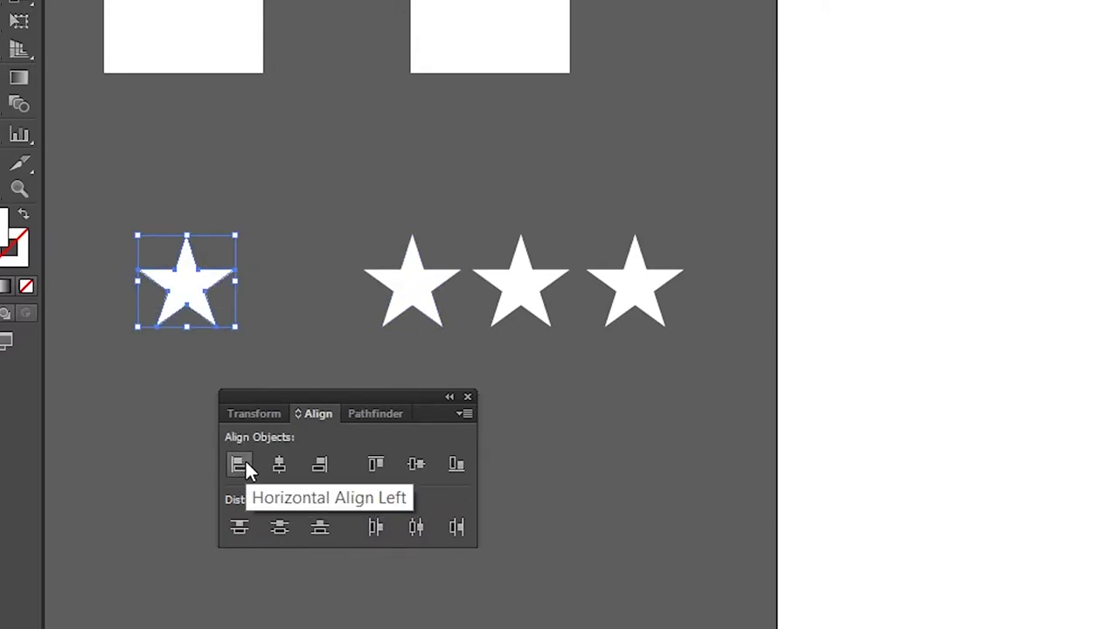
pyautogui.hotkey('ctrl', 'z')
pyautogui.click(358, 246)
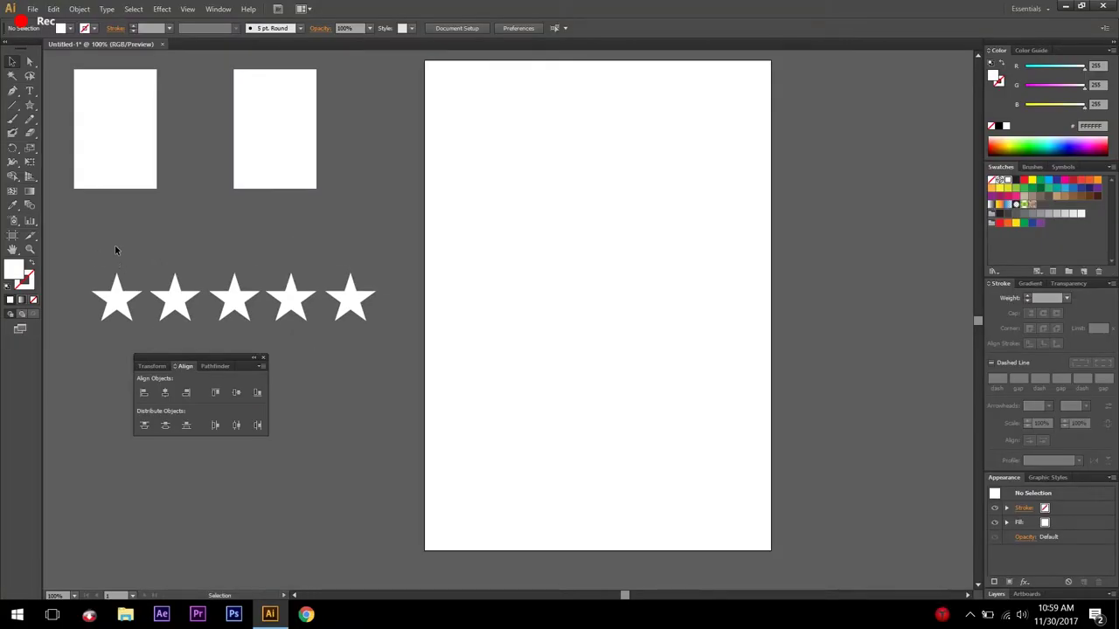
pyautogui.click(357, 304)
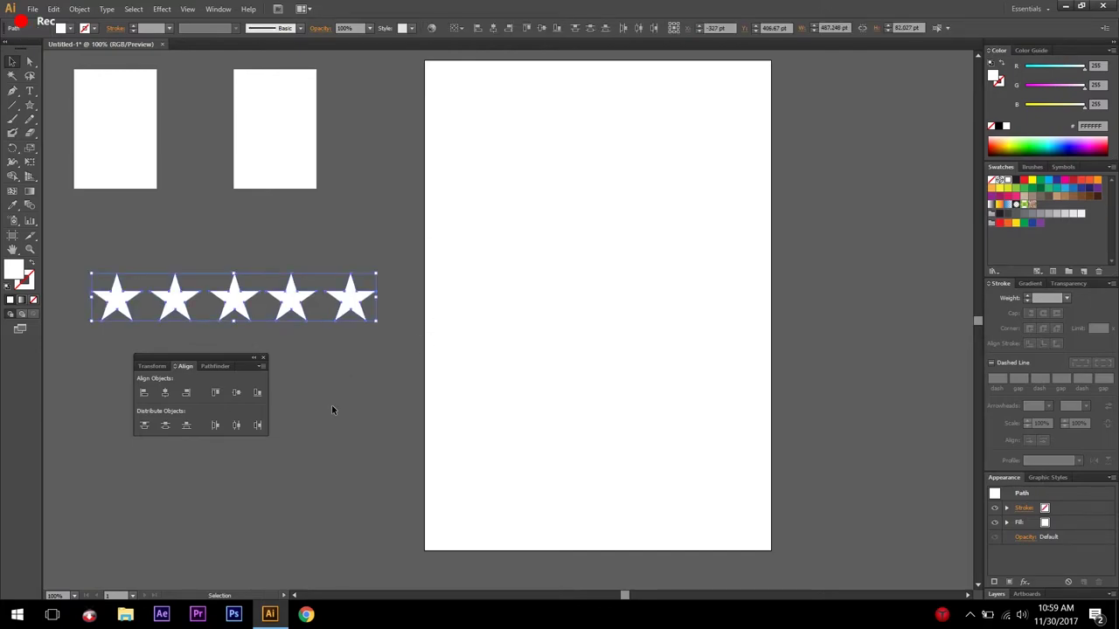
pyautogui.click(236, 426)
pyautogui.click(308, 339)
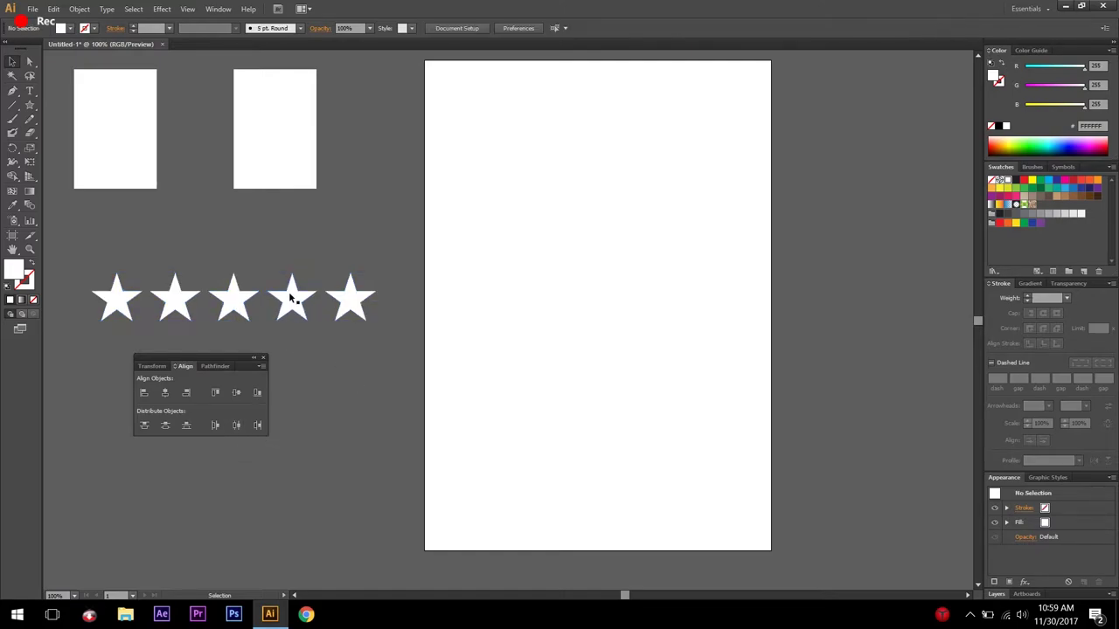
# Nudge individual stars right, then redistribute all five evenly by horizontal centres
pyautogui.moveTo(292, 299); pyautogui.dragTo(306, 301)
pyautogui.click(302, 349)
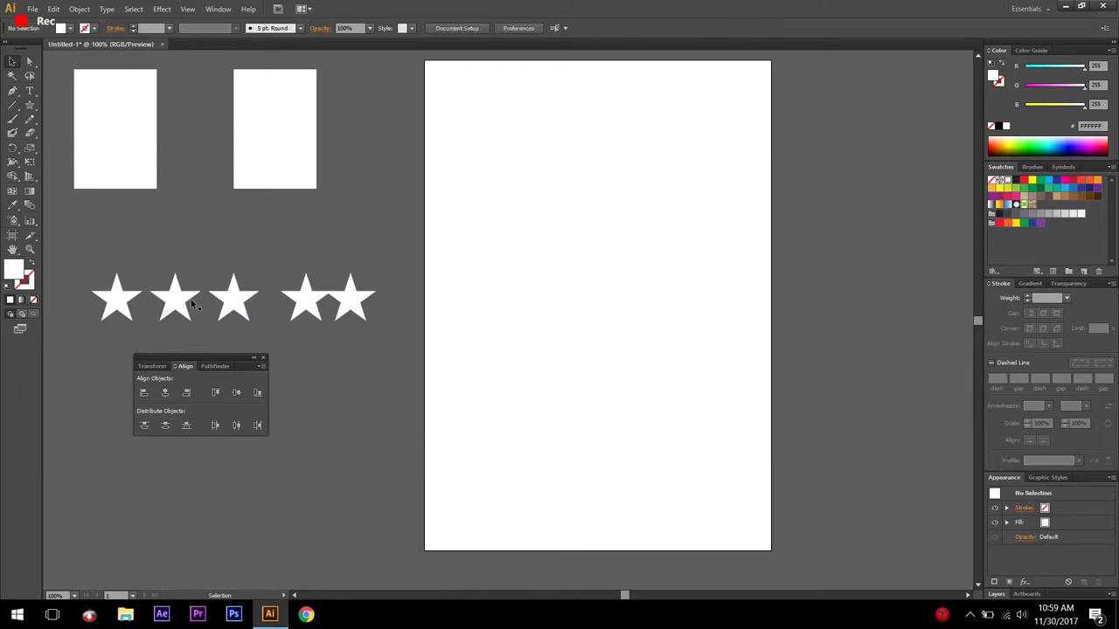
pyautogui.moveTo(178, 303); pyautogui.dragTo(184, 303)
pyautogui.click(332, 345)
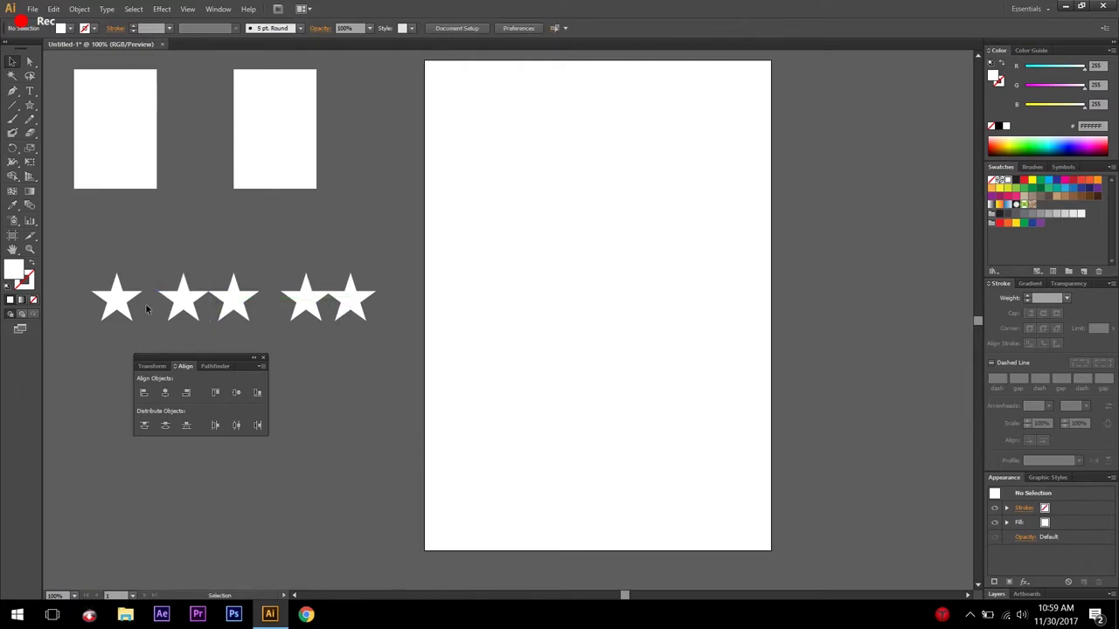
pyautogui.moveTo(359, 303); pyautogui.dragTo(362, 300)
pyautogui.click(262, 268)
pyautogui.moveTo(84, 318); pyautogui.dragTo(141, 332)
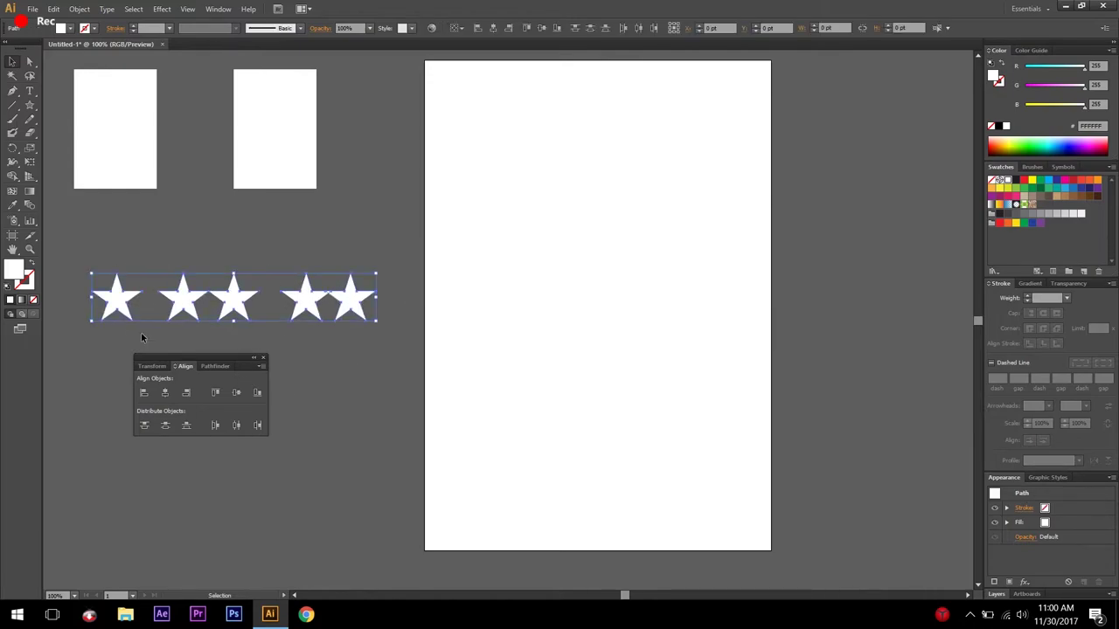
pyautogui.click(236, 427)
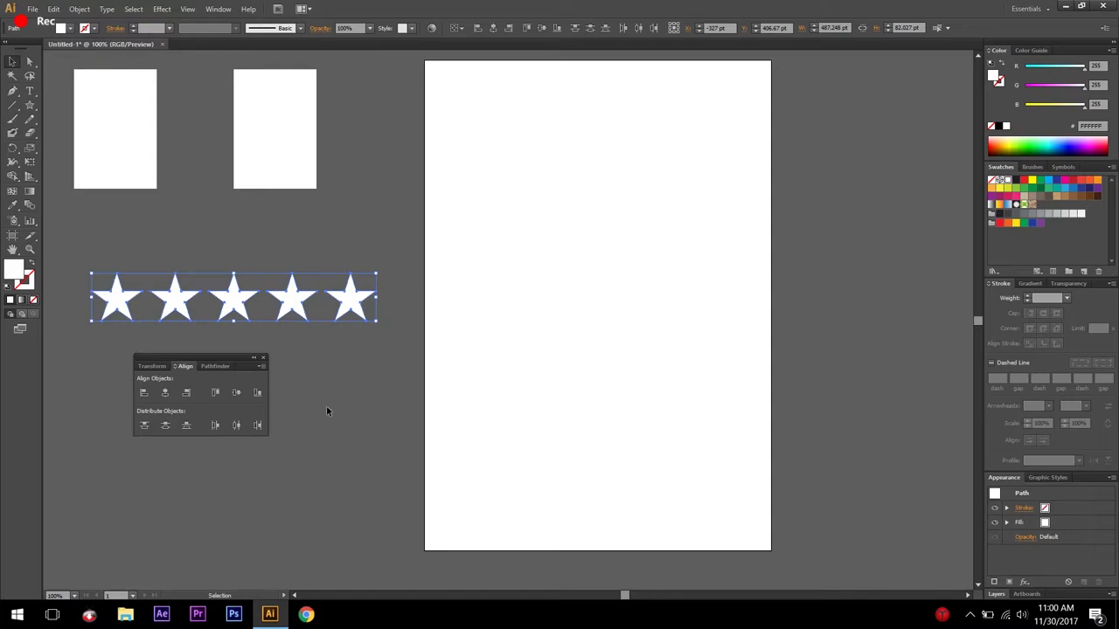
pyautogui.moveTo(226, 350); pyautogui.dragTo(455, 145)
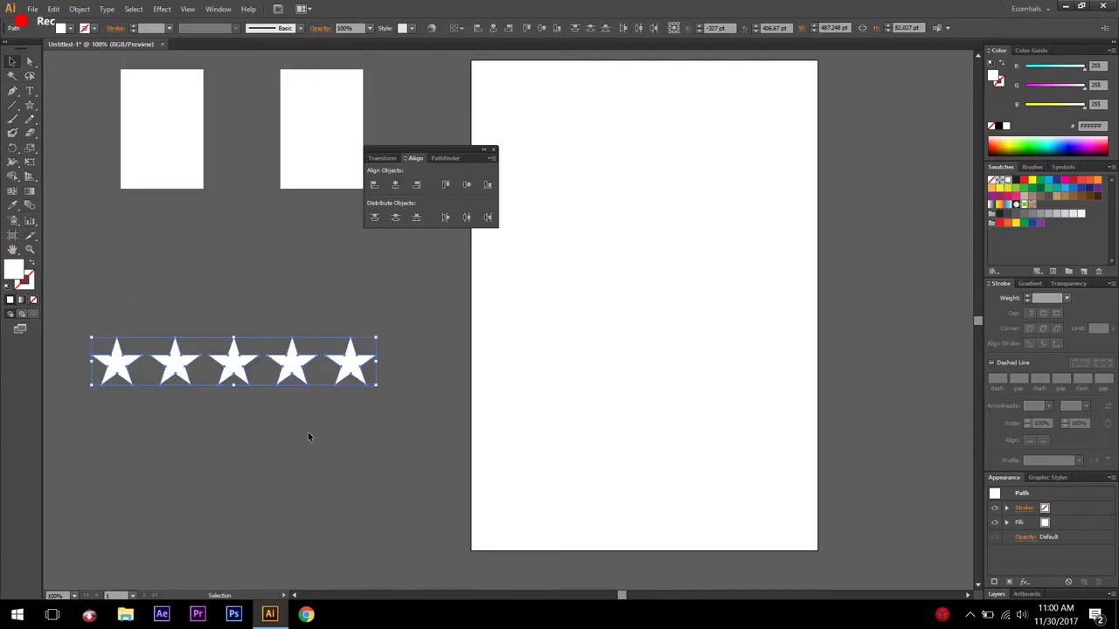
pyautogui.click(307, 436)
# Fine-tune the vertical position of the five-star row
pyautogui.moveTo(87, 325); pyautogui.dragTo(389, 398)
pyautogui.rightClick(230, 371)
pyautogui.click(297, 443)
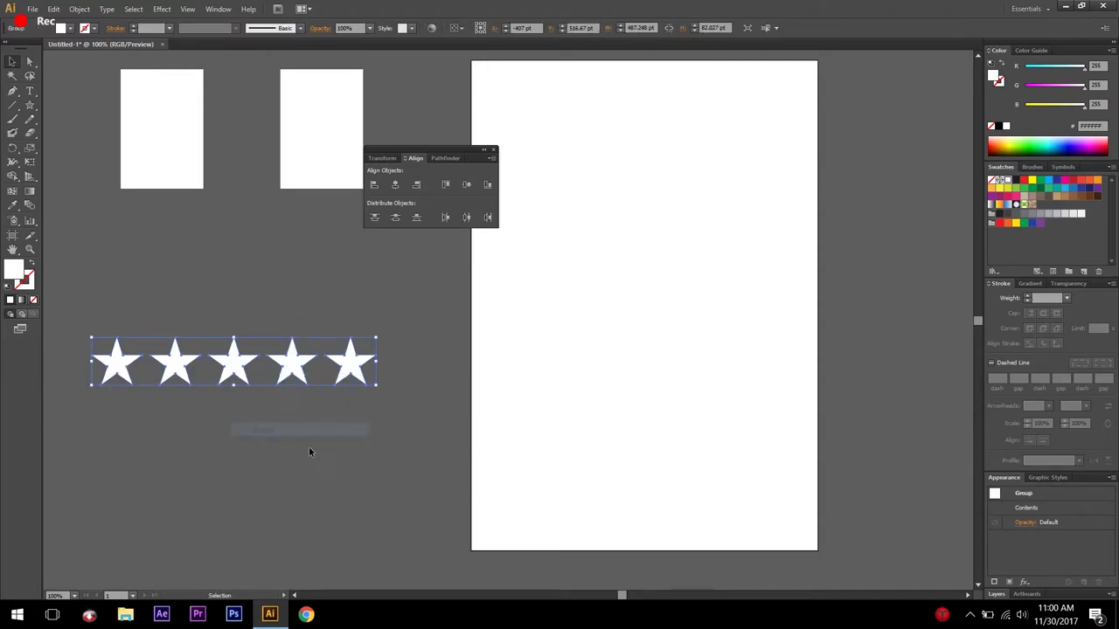
pyautogui.moveTo(357, 372)
pyautogui.mouseDown()
pyautogui.moveTo(482, 310)
pyautogui.moveTo(336, 398)
pyautogui.moveTo(322, 330)
pyautogui.moveTo(364, 305)
pyautogui.moveTo(366, 409)
pyautogui.moveTo(513, 280)
pyautogui.moveTo(352, 367)
pyautogui.mouseUp()
pyautogui.click(427, 357)
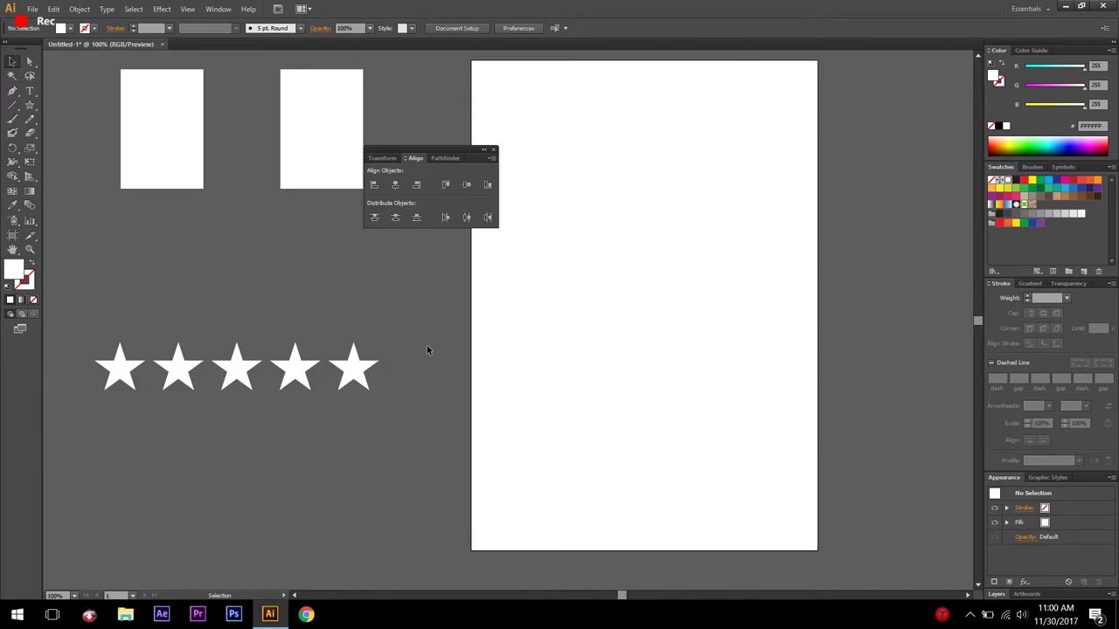
pyautogui.moveTo(374, 379); pyautogui.dragTo(370, 406)
pyautogui.click(434, 445)
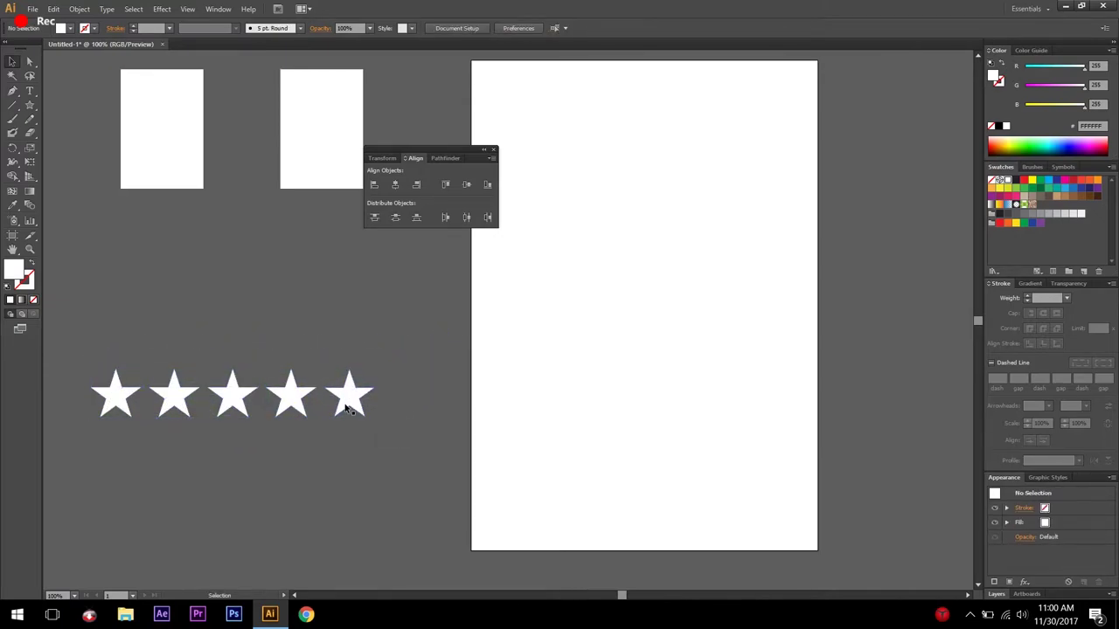
# Duplicate the star row above and distribute the three rows evenly by vertical centres
pyautogui.moveTo(348, 410); pyautogui.dragTo(358, 296)
pyautogui.click(409, 313)
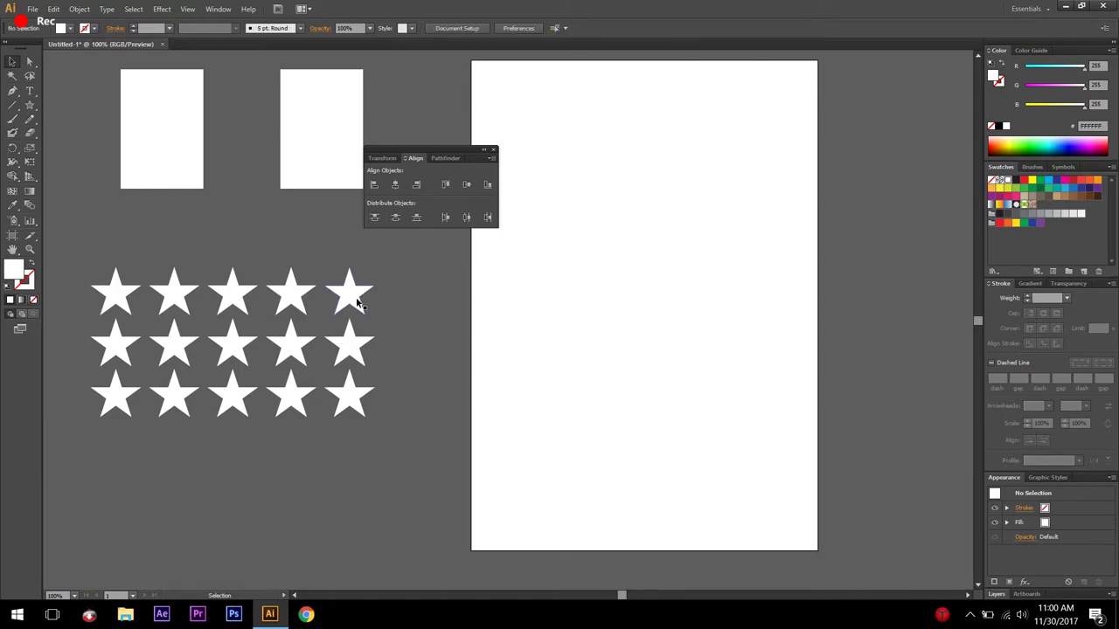
pyautogui.moveTo(349, 302); pyautogui.dragTo(350, 285)
pyautogui.click(429, 275)
pyautogui.moveTo(429, 275); pyautogui.dragTo(362, 398)
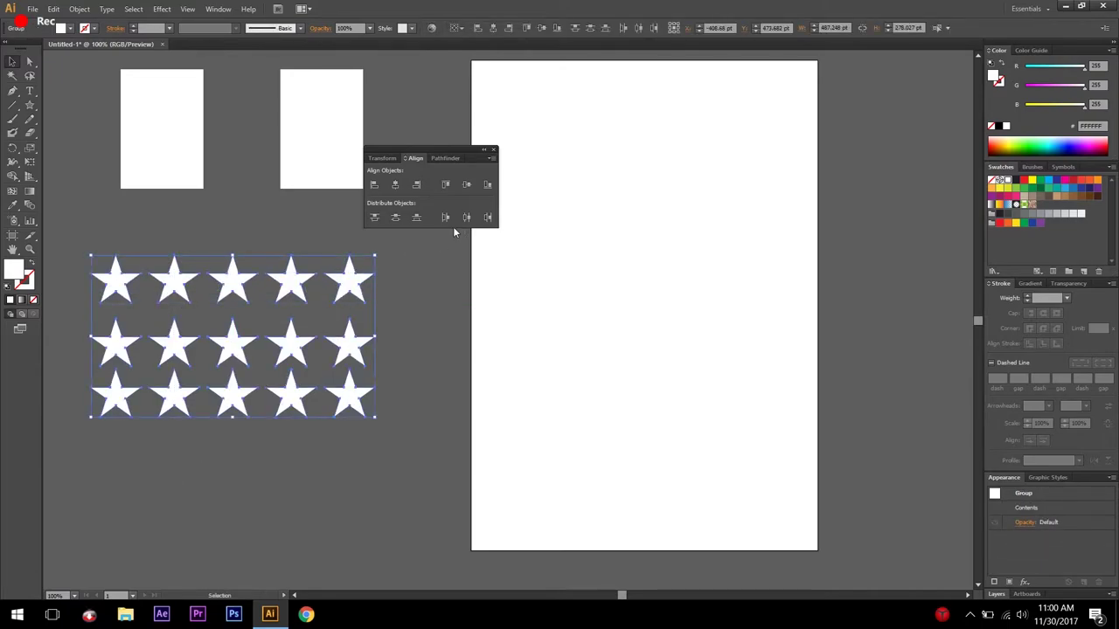
pyautogui.click(395, 218)
pyautogui.click(429, 362)
# Ungroup the middle row, delete its rightmost star, and centre all rows horizontally
pyautogui.rightClick(349, 343)
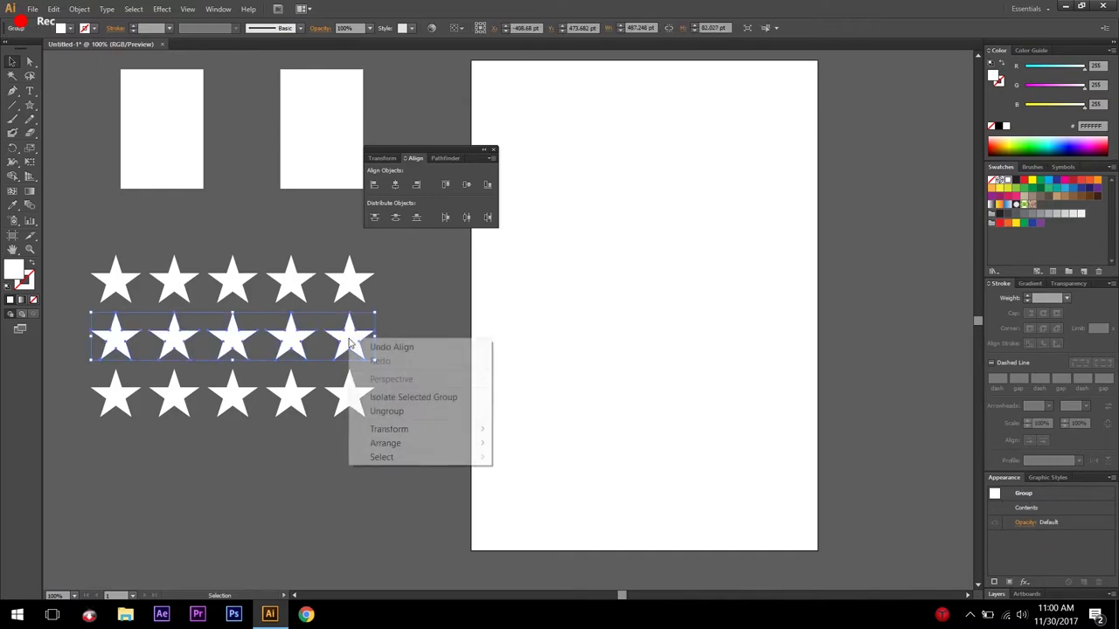
pyautogui.click(387, 411)
pyautogui.click(364, 348)
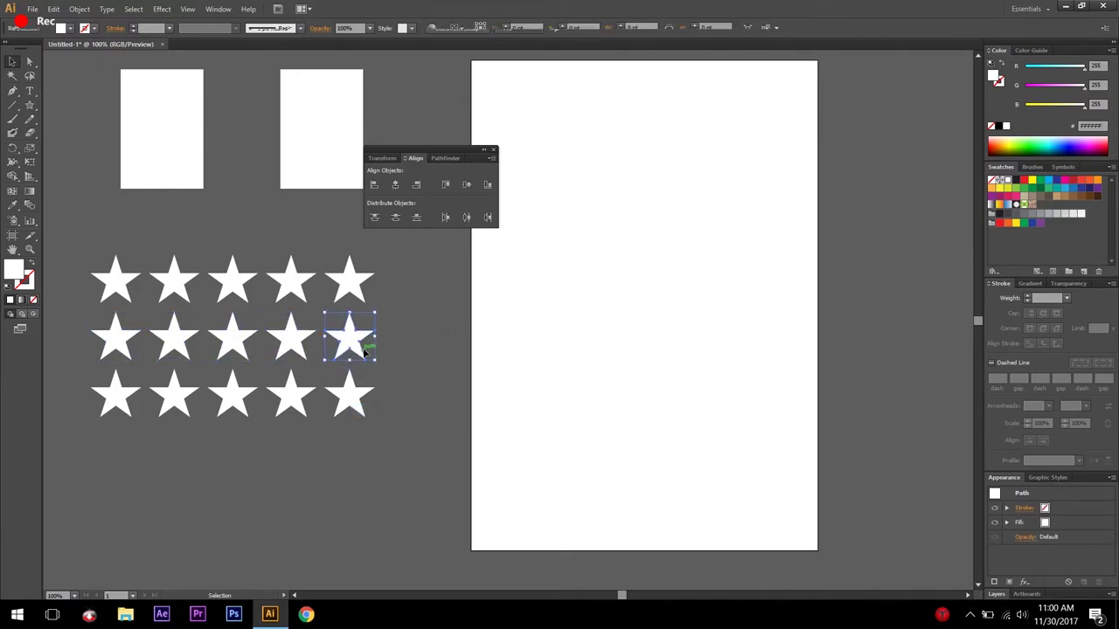
pyautogui.press('Delete')
pyautogui.moveTo(280, 350); pyautogui.dragTo(434, 358)
pyautogui.click(60, 347)
pyautogui.click(486, 267)
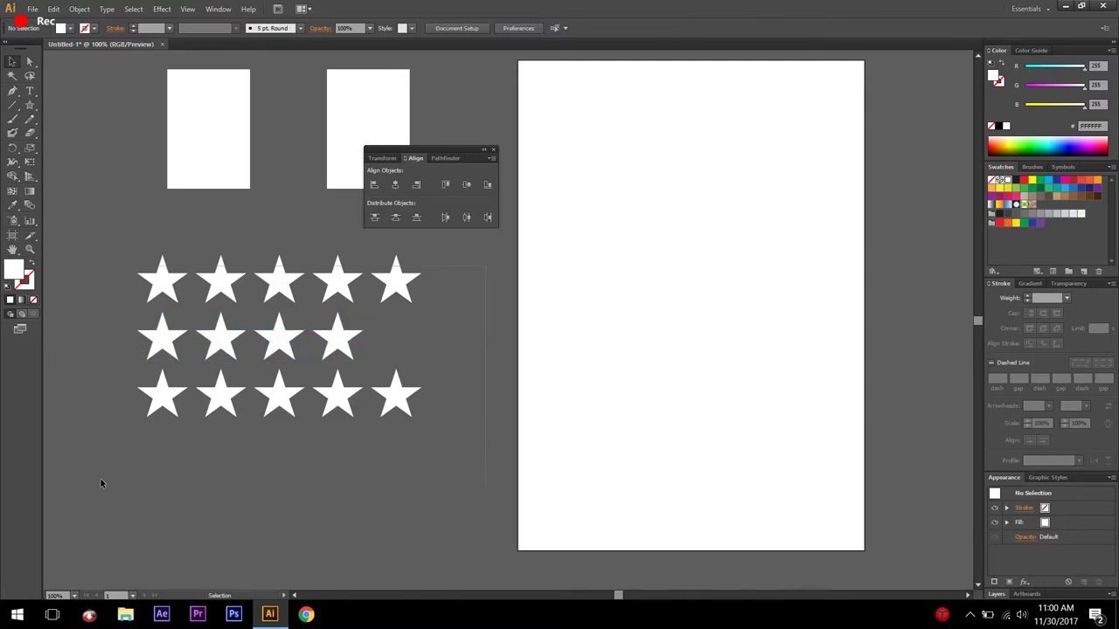
pyautogui.moveTo(100, 484); pyautogui.dragTo(219, 385)
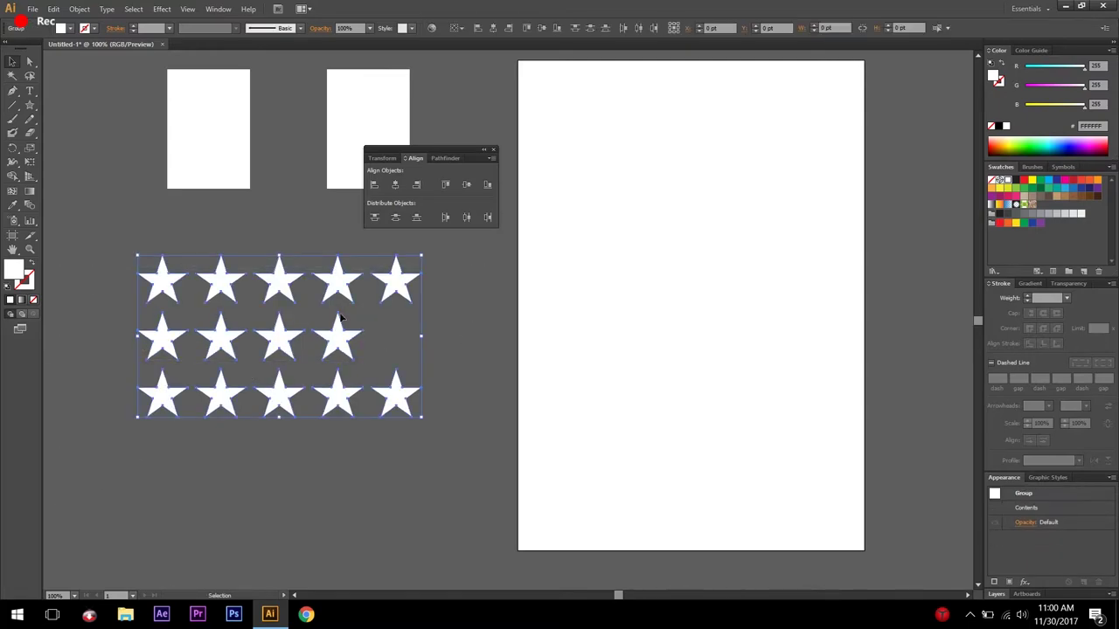
pyautogui.click(395, 185)
pyautogui.click(443, 380)
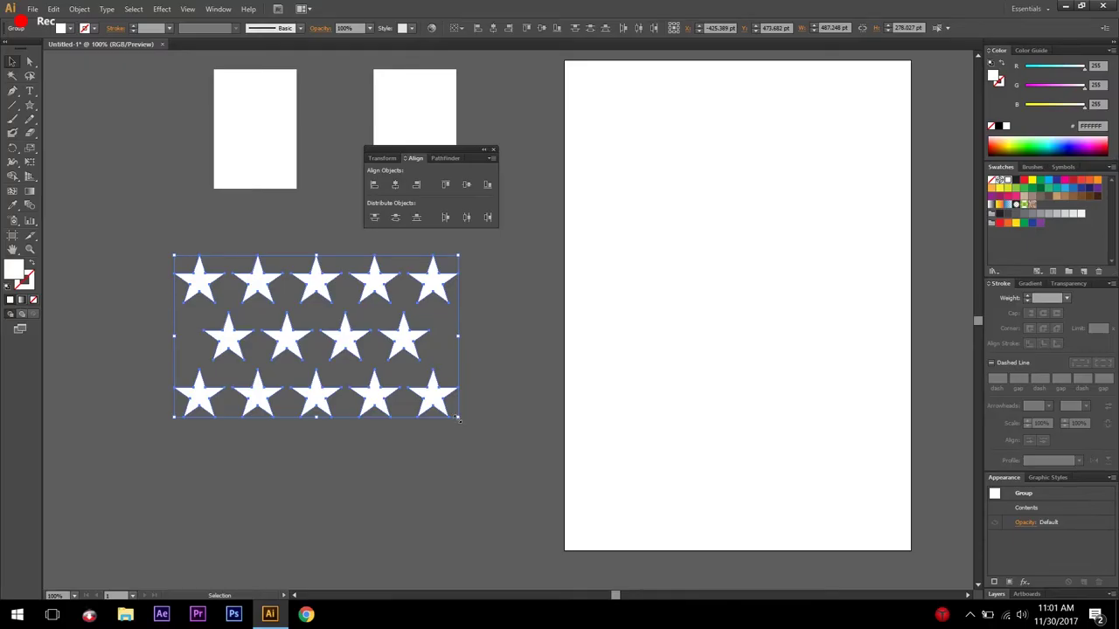
# Scale the whole star block down into a compact size
pyautogui.moveTo(458, 418); pyautogui.dragTo(280, 391)
pyautogui.click(344, 383)
pyautogui.moveTo(74, 450); pyautogui.dragTo(175, 384)
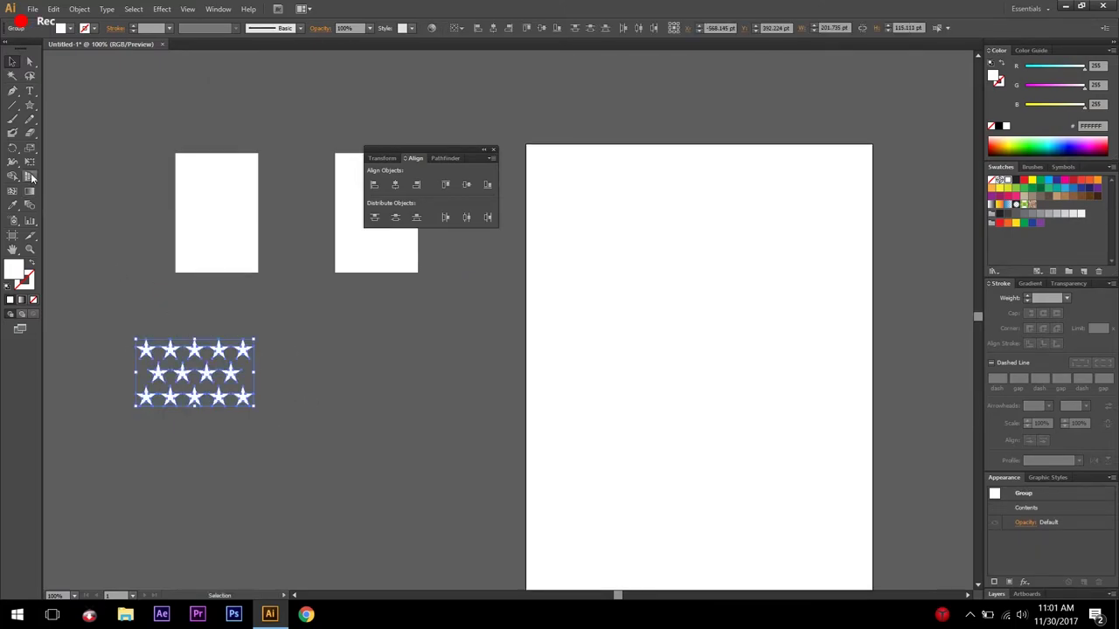
pyautogui.moveTo(29, 104); pyautogui.dragTo(87, 105)
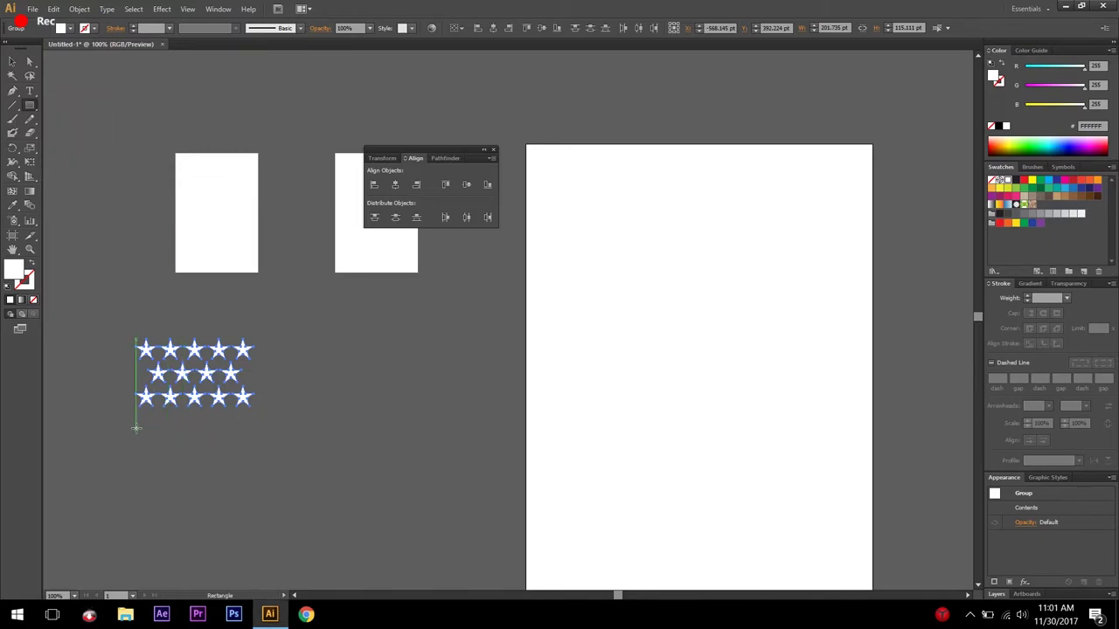
# Draw a tall white bar below the stars and copy it into a row of six bars
pyautogui.moveTo(136, 439); pyautogui.dragTo(147, 526)
pyautogui.press('v')
pyautogui.click(174, 431)
pyautogui.moveTo(147, 484); pyautogui.dragTo(160, 486)
pyautogui.click(195, 460)
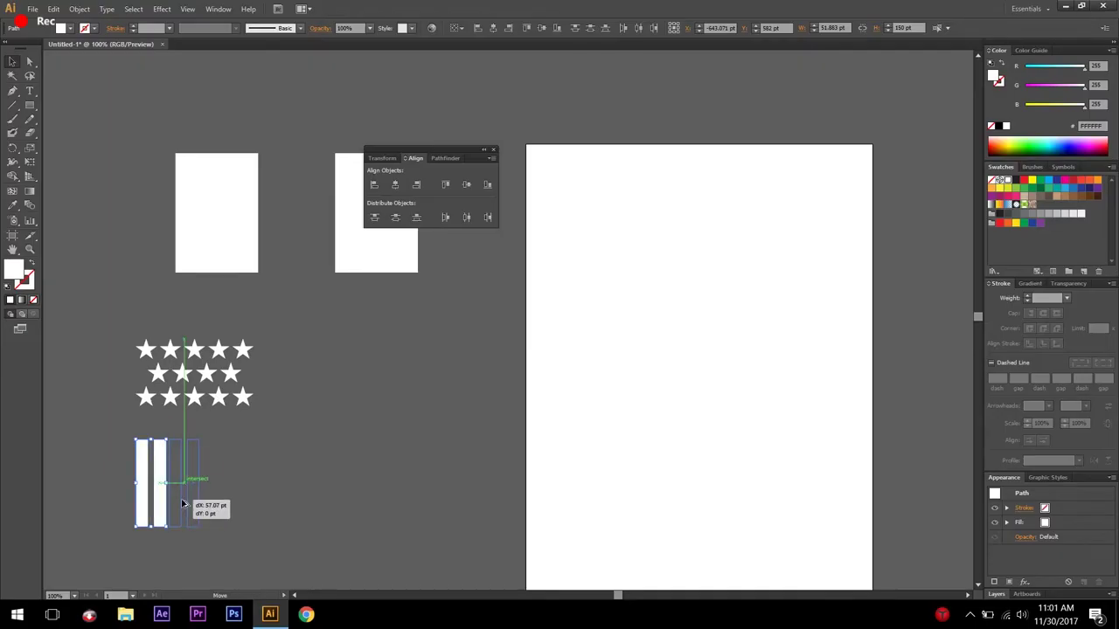
pyautogui.moveTo(185, 505); pyautogui.dragTo(220, 507)
pyautogui.click(251, 480)
pyautogui.click(181, 510)
pyautogui.click(271, 446)
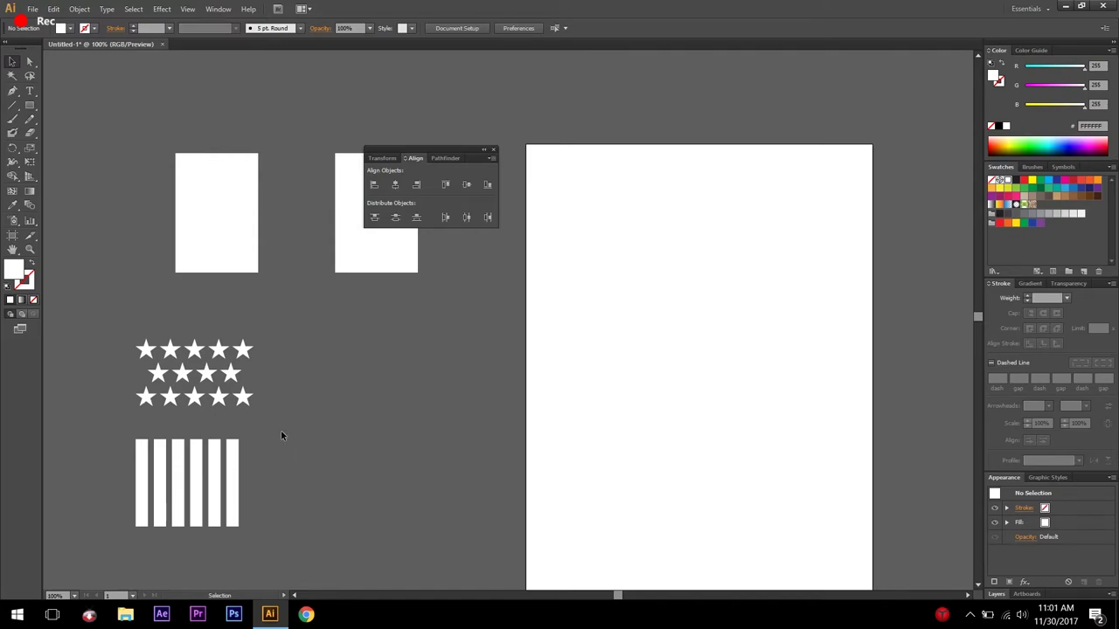
# Try distributing the six bars evenly, undoing it and repositioning the rightmost bar
pyautogui.moveTo(268, 432); pyautogui.dragTo(110, 489)
pyautogui.click(251, 442)
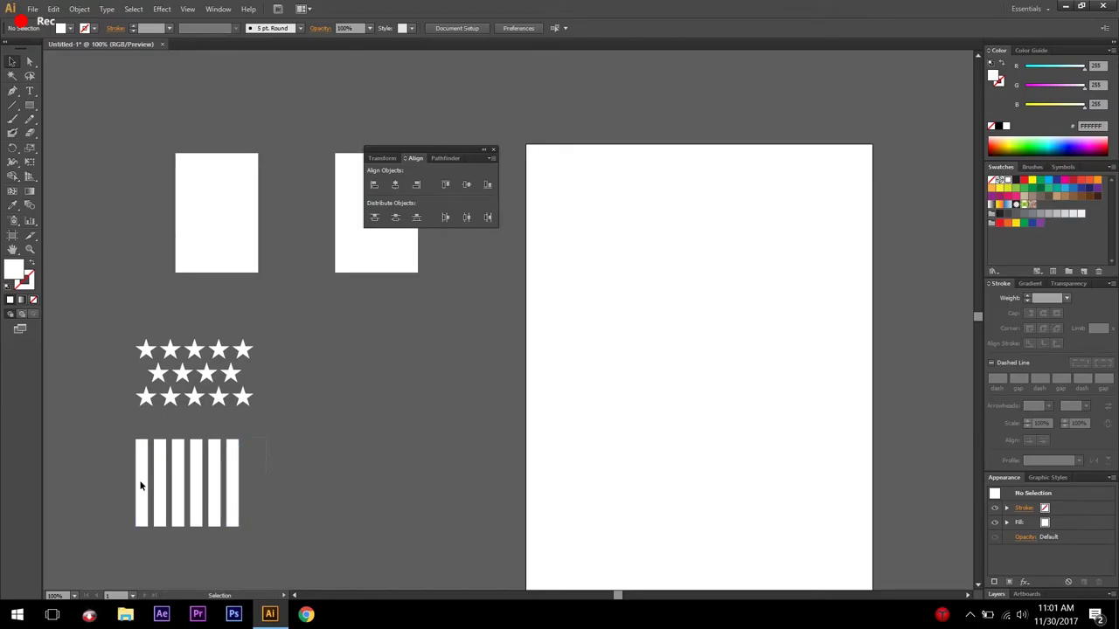
pyautogui.moveTo(140, 486); pyautogui.dragTo(248, 457)
pyautogui.click(244, 477)
pyautogui.moveTo(127, 497); pyautogui.dragTo(373, 428)
pyautogui.click(240, 473)
pyautogui.moveTo(237, 476); pyautogui.dragTo(252, 479)
pyautogui.moveTo(317, 452); pyautogui.dragTo(90, 522)
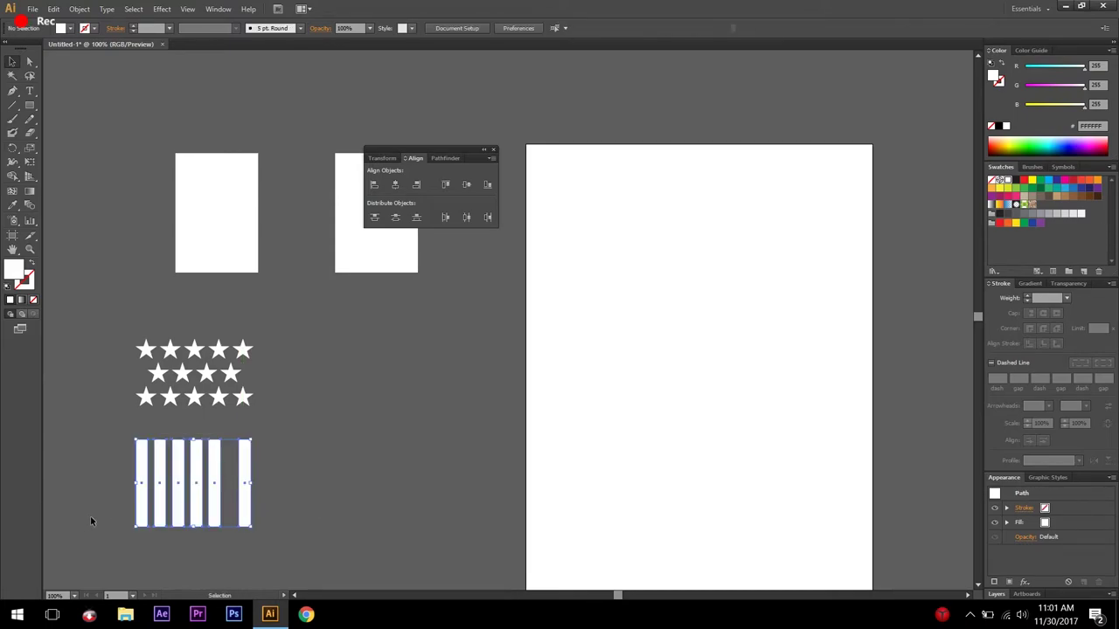
pyautogui.click(470, 217)
pyautogui.click(413, 417)
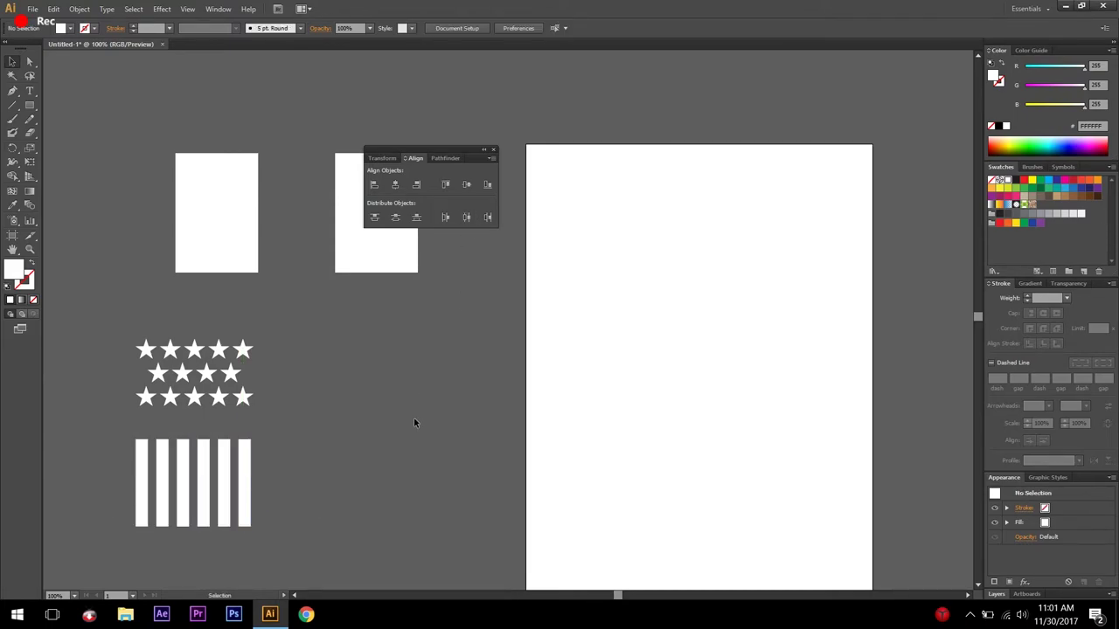
pyautogui.hotkey('ctrl', 'z')
pyautogui.click(262, 465)
pyautogui.moveTo(246, 478); pyautogui.dragTo(230, 478)
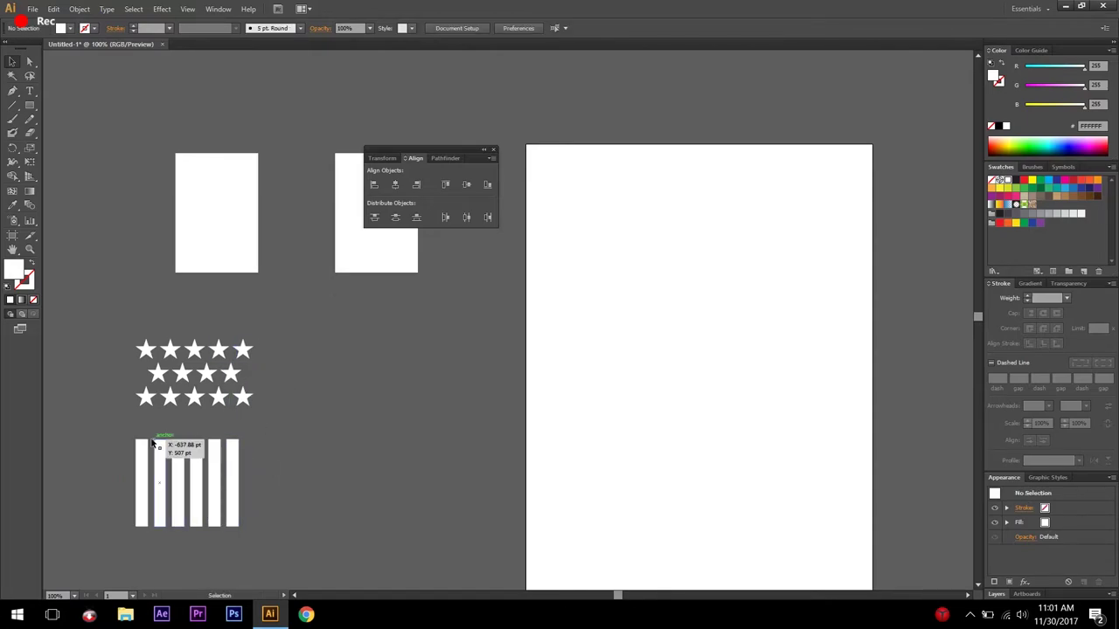
# Space the six bars evenly by horizontal centres and shift the row slightly right
pyautogui.moveTo(298, 509); pyautogui.dragTo(236, 482)
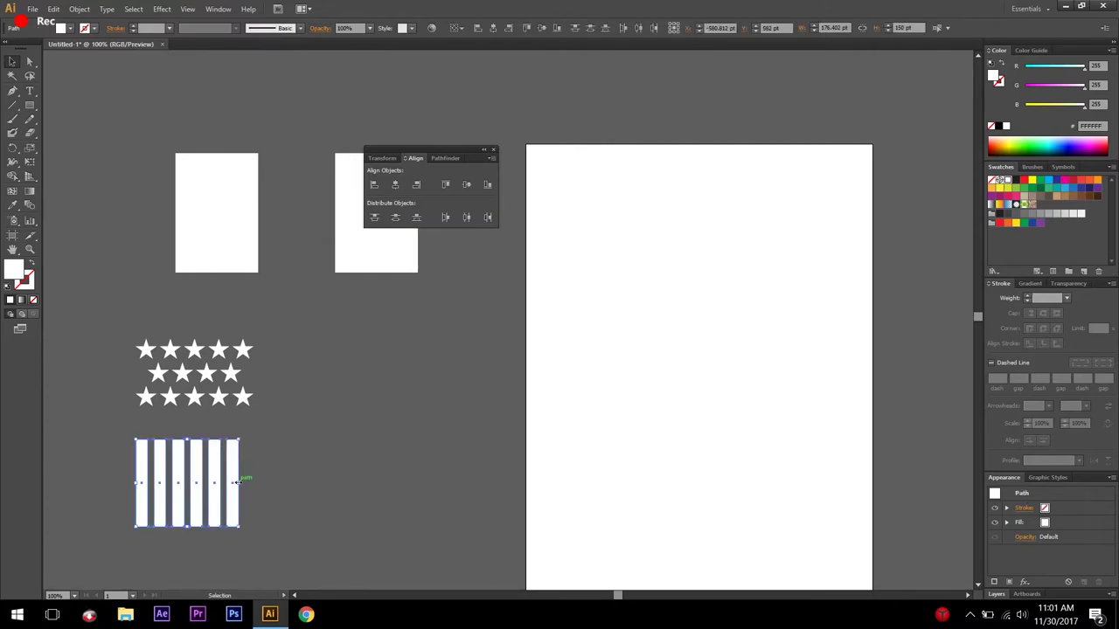
pyautogui.moveTo(238, 481); pyautogui.dragTo(493, 407)
pyautogui.hotkey('ctrl', 'z')
pyautogui.click(247, 459)
pyautogui.moveTo(236, 463); pyautogui.dragTo(122, 514)
pyautogui.click(276, 387)
pyautogui.hscroll(-1, 270, 435)
pyautogui.click(467, 218)
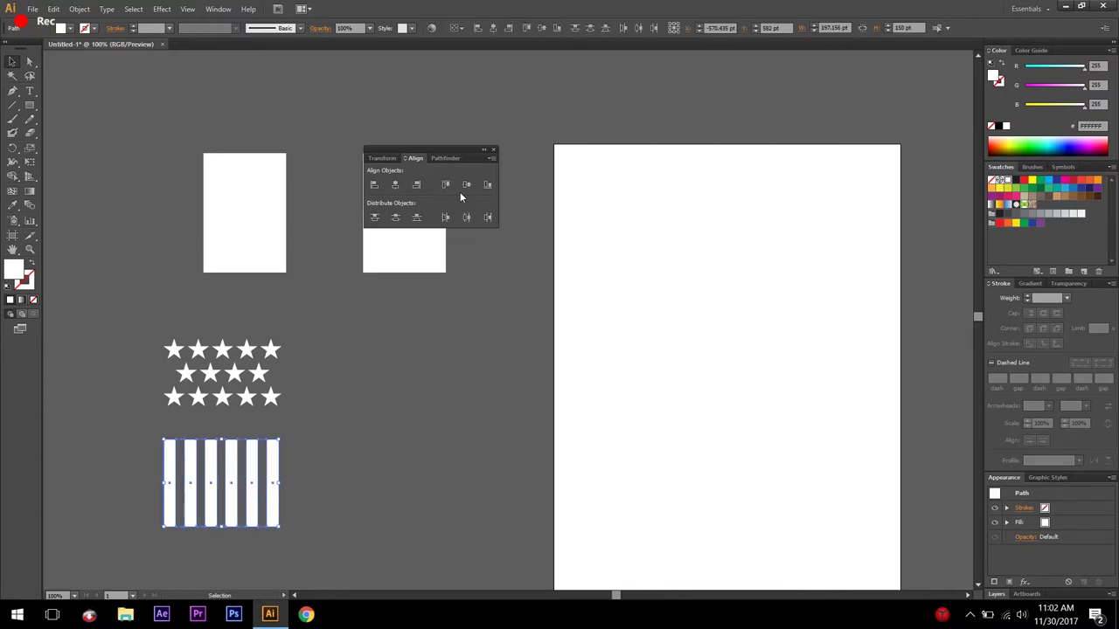
pyautogui.click(339, 445)
pyautogui.moveTo(289, 432); pyautogui.dragTo(88, 548)
pyautogui.click(298, 411)
pyautogui.moveTo(242, 473); pyautogui.dragTo(247, 473)
pyautogui.click(312, 442)
# Type HARVEY DENT as a new line of text beside the stars
pyautogui.click(30, 106)
pyautogui.click(31, 108)
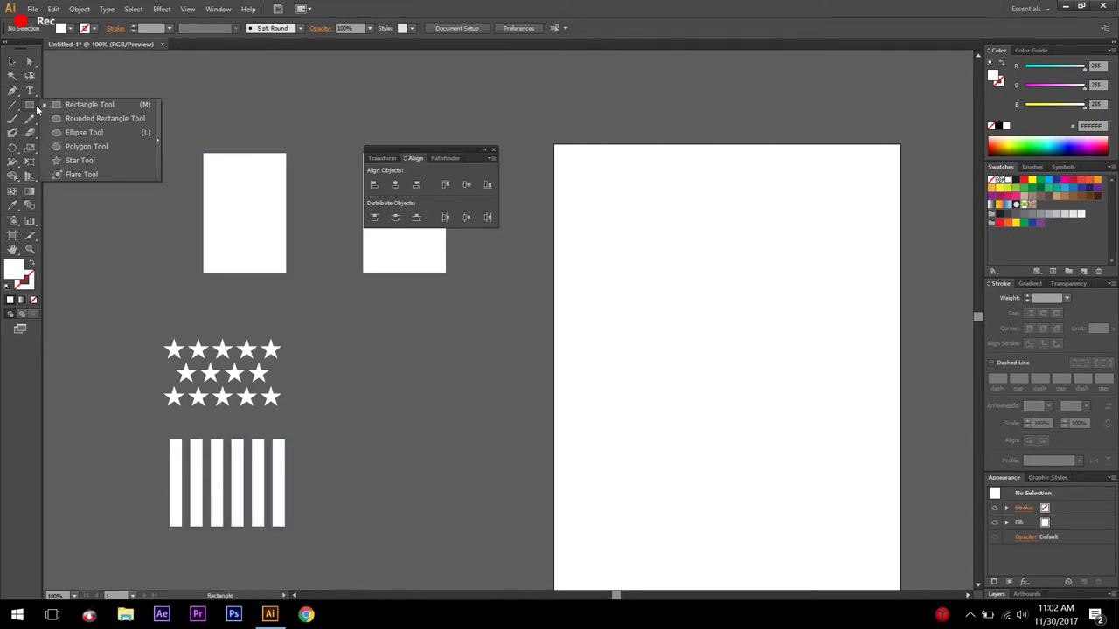
pyautogui.click(34, 97)
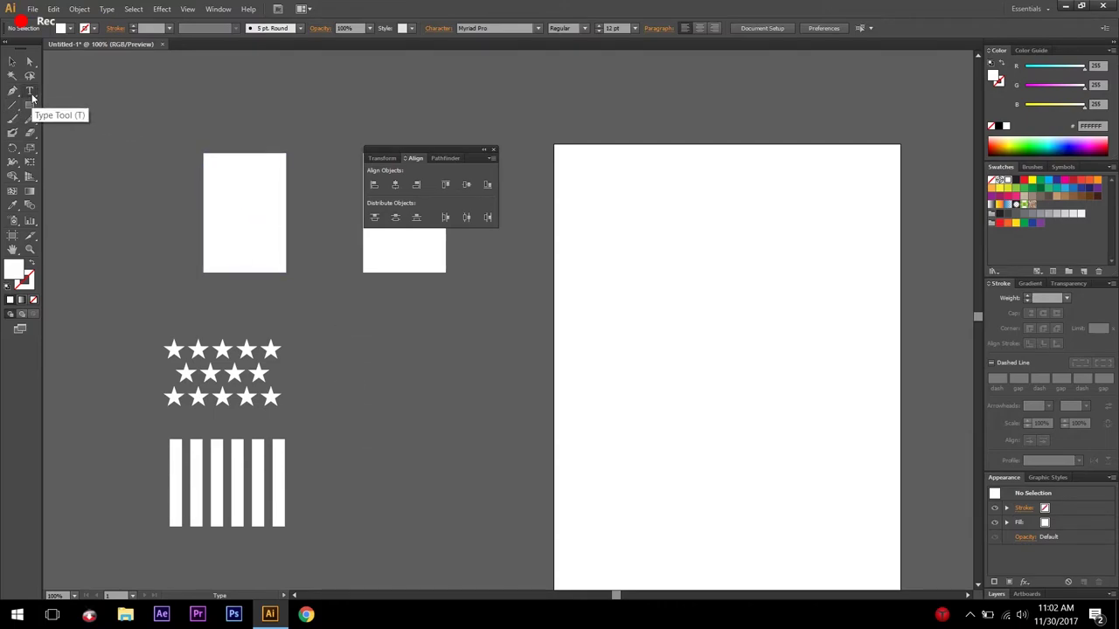
pyautogui.click(368, 391)
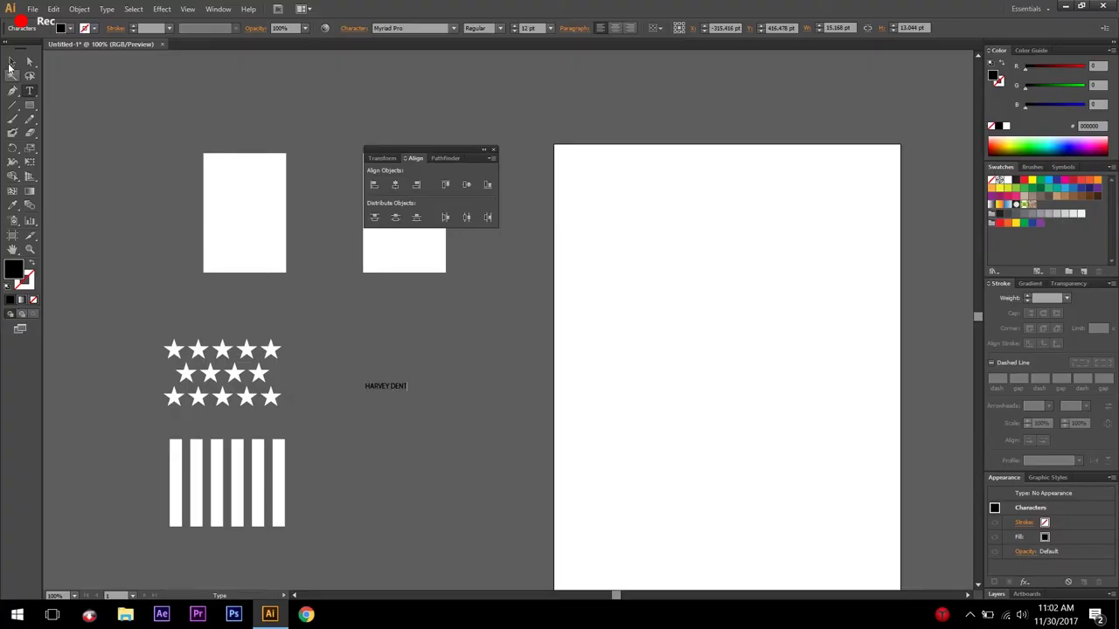
pyautogui.press('Escape')
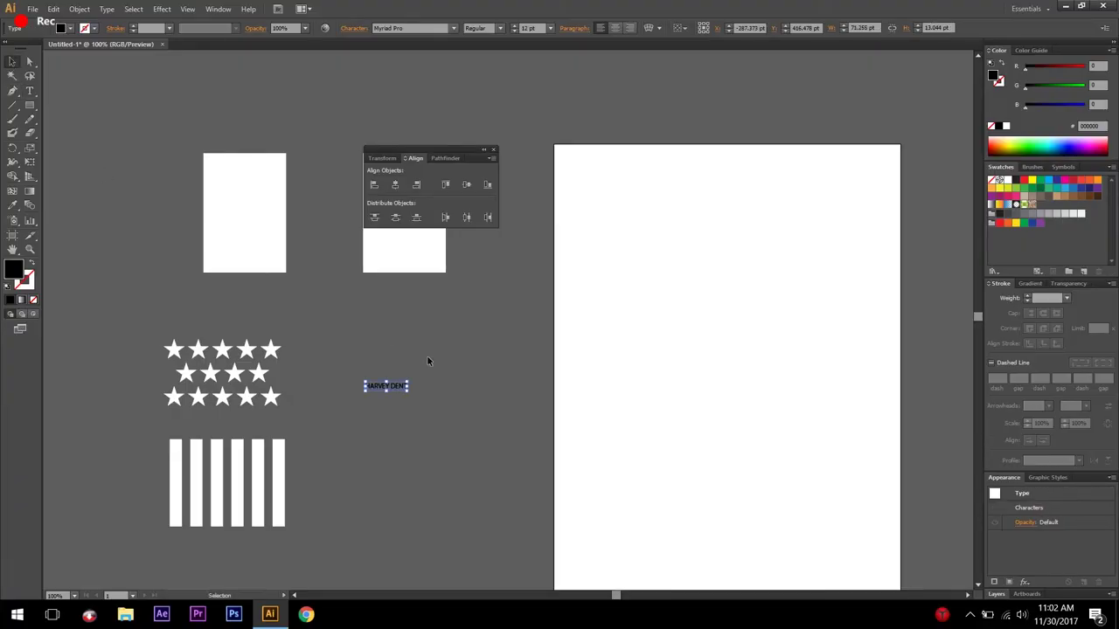
# Enlarge the HARVEY DENT text and move it left beneath the stars
pyautogui.rightClick(393, 390)
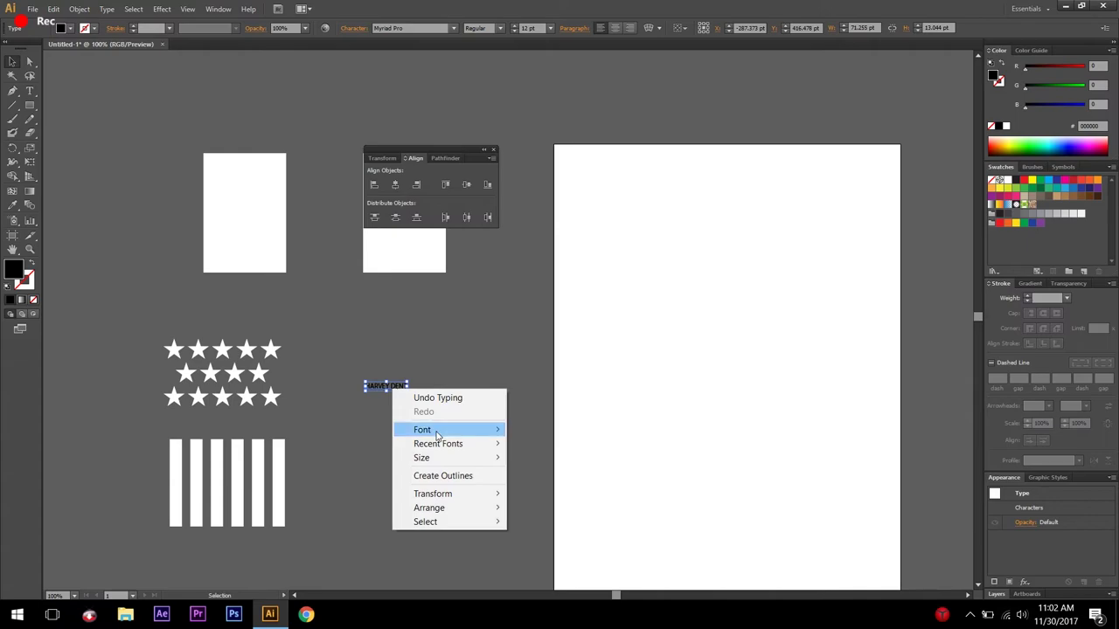
pyautogui.moveTo(437, 429)
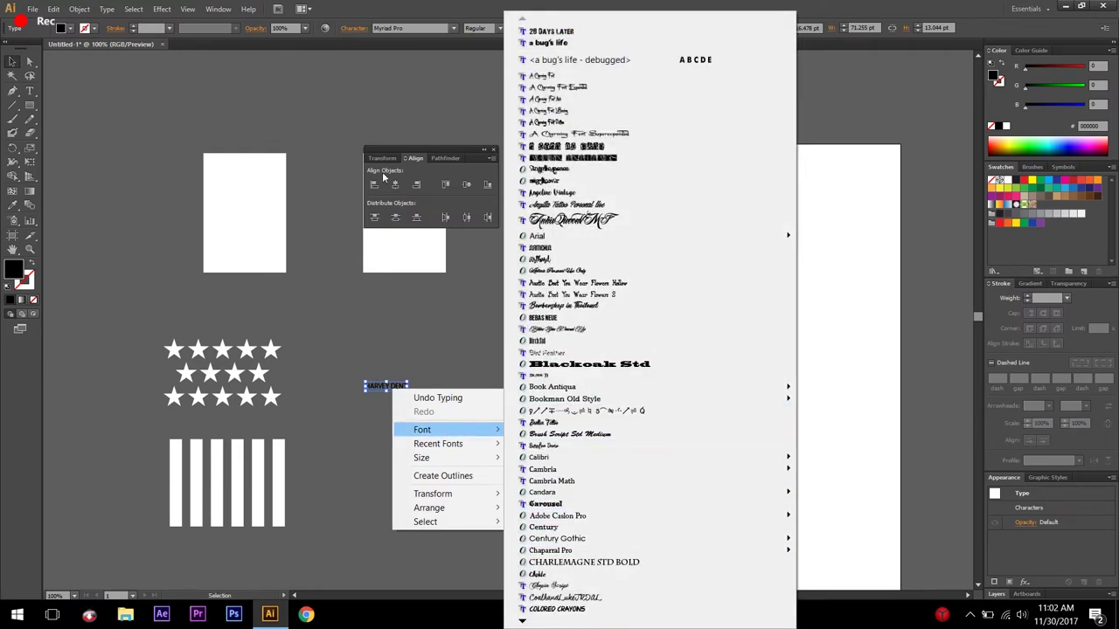
pyautogui.click(415, 33)
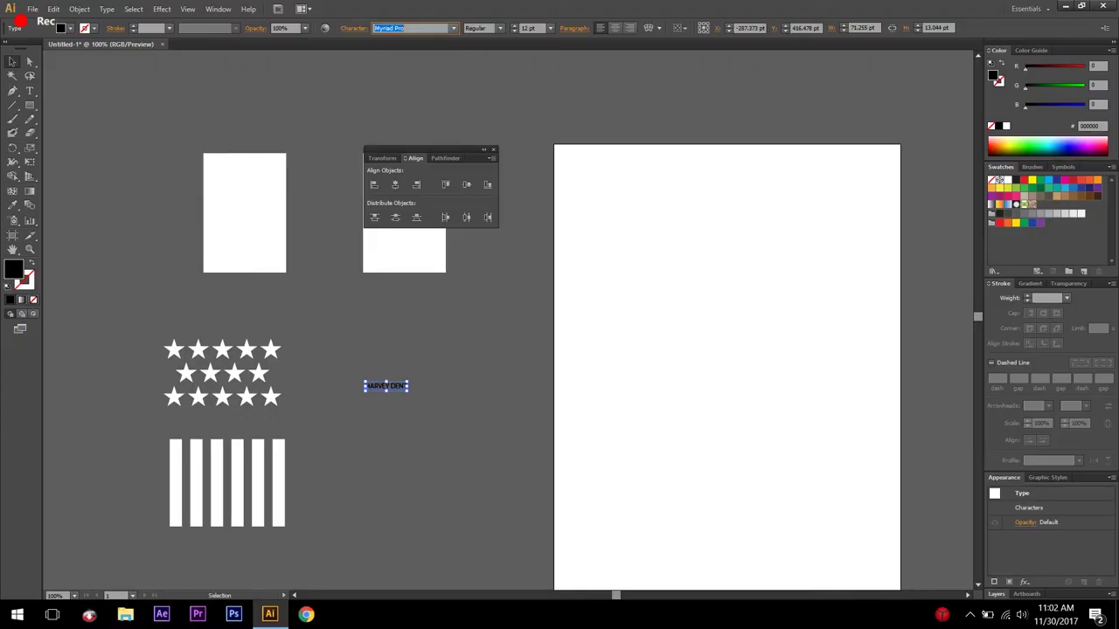
pyautogui.click(448, 402)
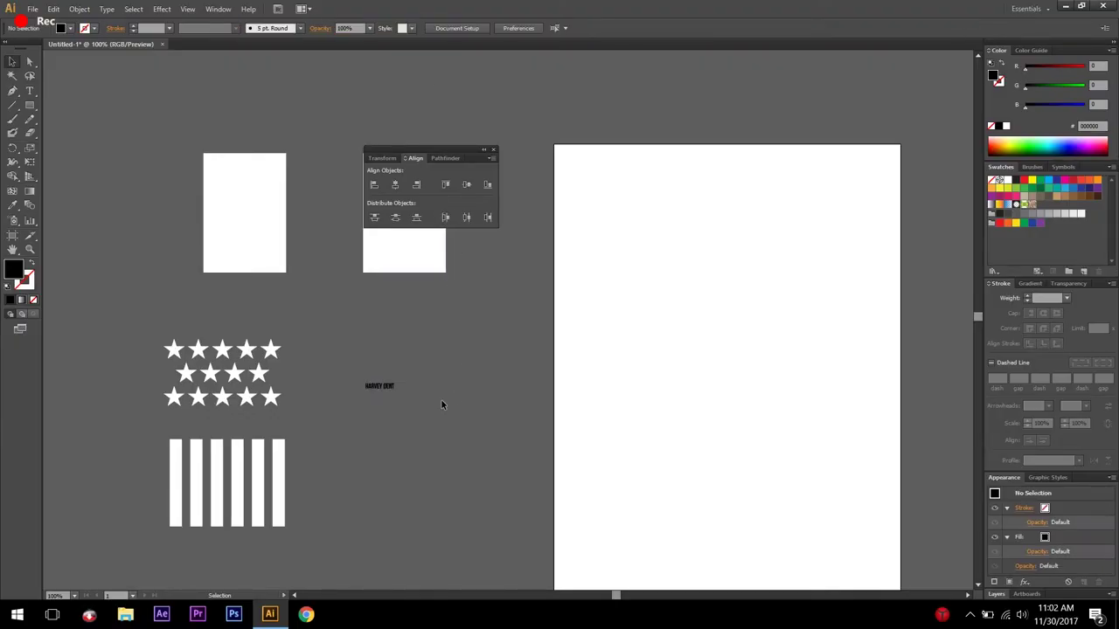
pyautogui.click(381, 386)
pyautogui.moveTo(395, 391); pyautogui.dragTo(499, 459)
pyautogui.click(498, 459)
pyautogui.moveTo(483, 405); pyautogui.dragTo(280, 437)
# Move the stripes down and nudge HARVEY DENT 17 pt down between stars and stripes
pyautogui.click(318, 468)
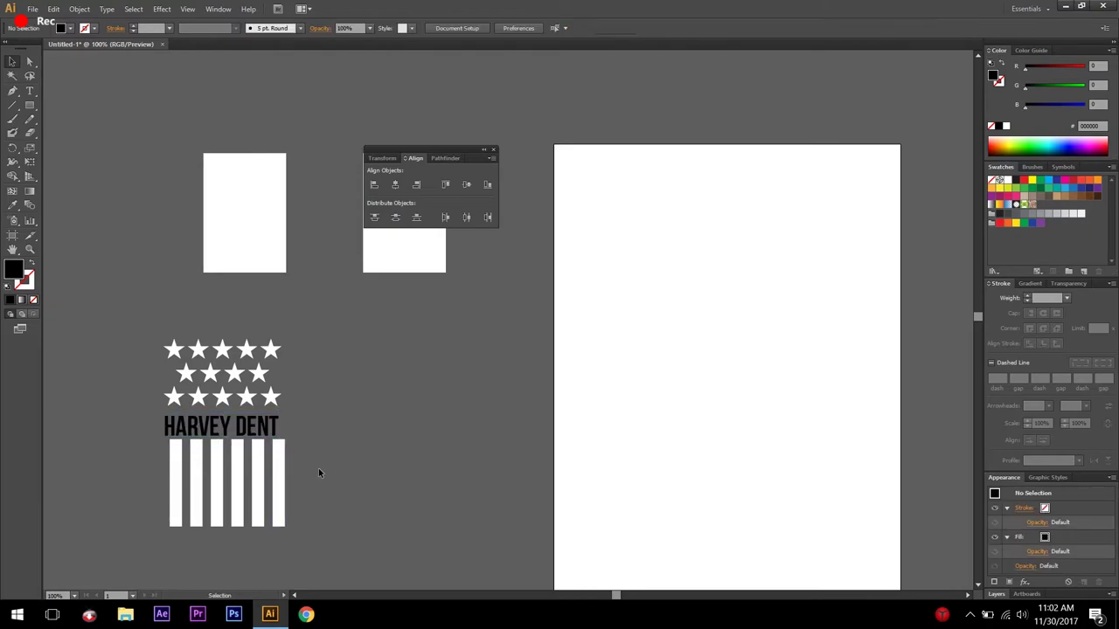
pyautogui.click(234, 509)
pyautogui.moveTo(234, 509); pyautogui.dragTo(223, 528)
pyautogui.click(240, 448)
pyautogui.moveTo(242, 433); pyautogui.dragTo(249, 444)
# Convert HARVEY DENT to outlines and colour it white
pyautogui.rightClick(249, 444)
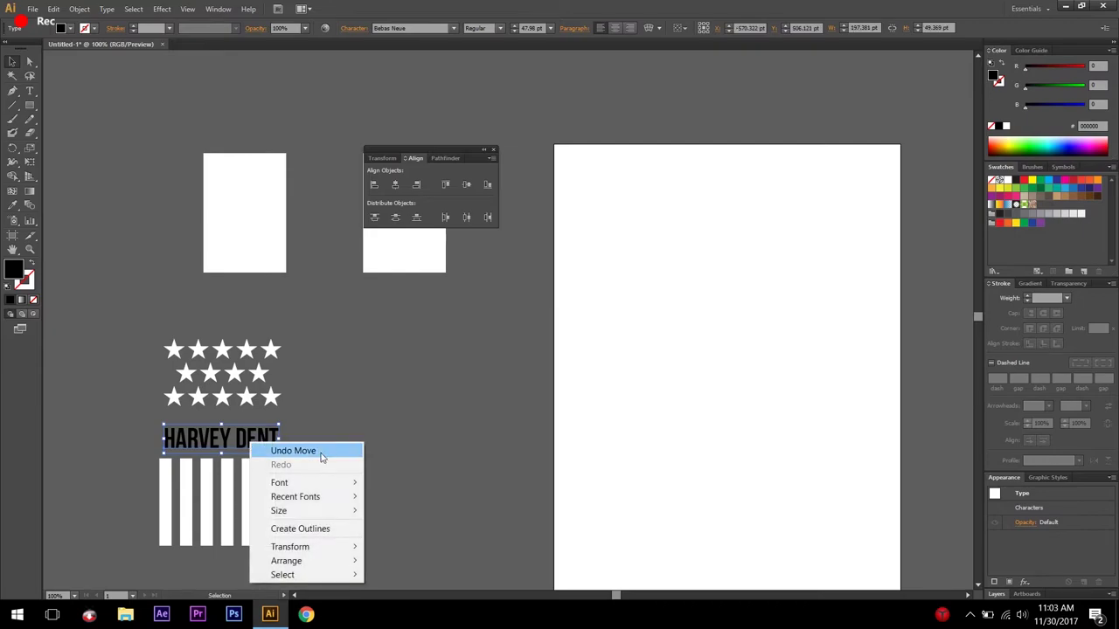
pyautogui.click(319, 533)
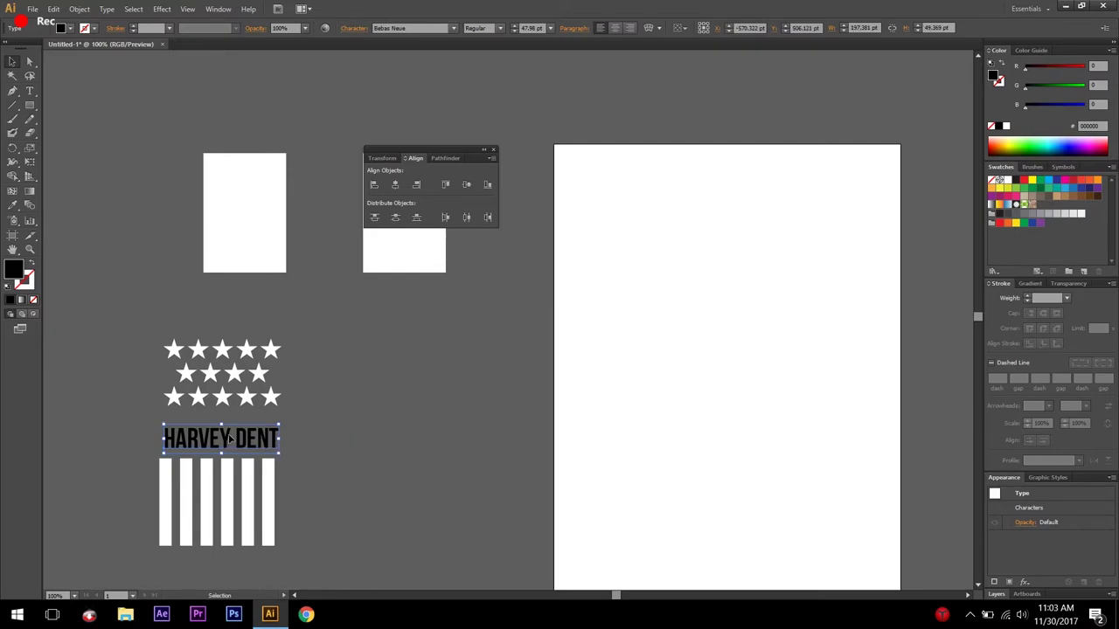
pyautogui.click(298, 446)
pyautogui.click(240, 439)
pyautogui.rightClick(240, 438)
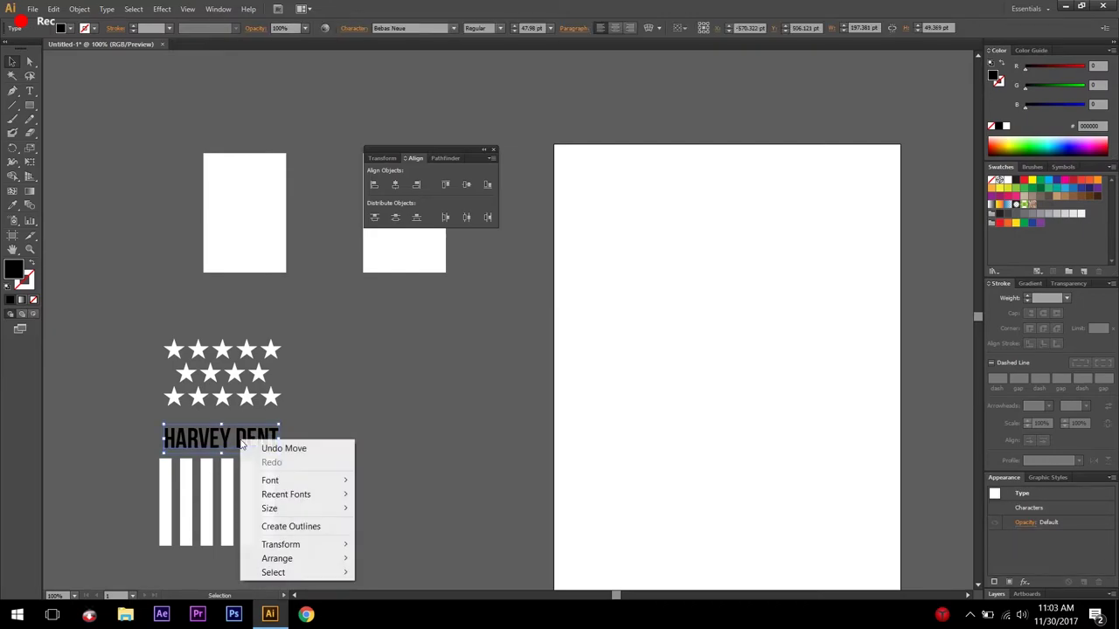
pyautogui.click(291, 526)
pyautogui.click(320, 453)
pyautogui.click(248, 437)
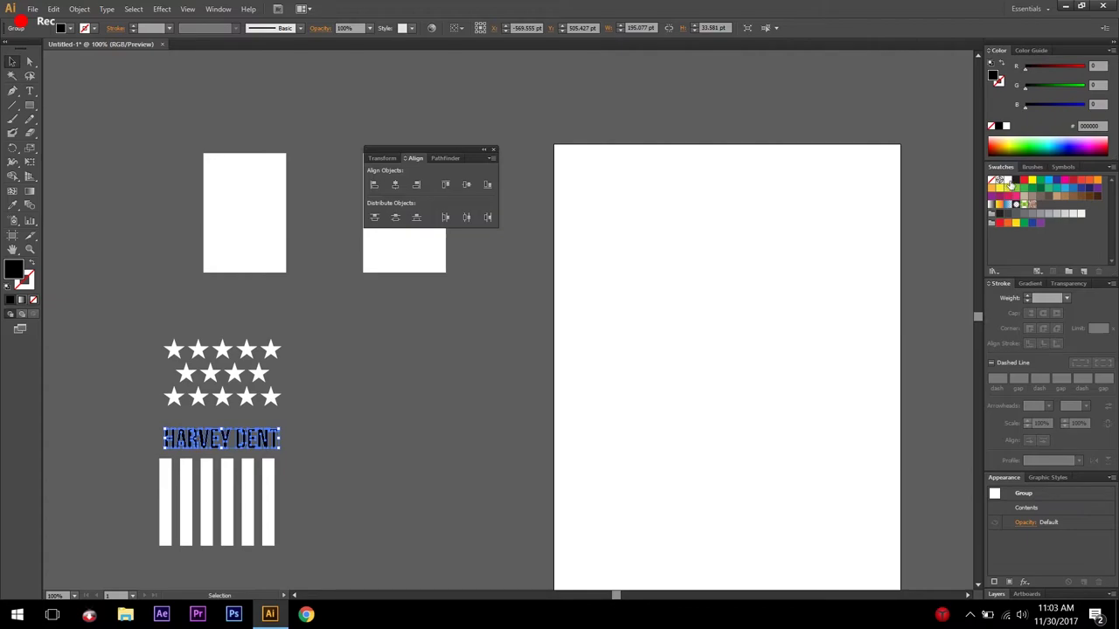
pyautogui.click(1007, 181)
# Horizontally centre the stars, HARVEY DENT and stripes on each other
pyautogui.click(330, 452)
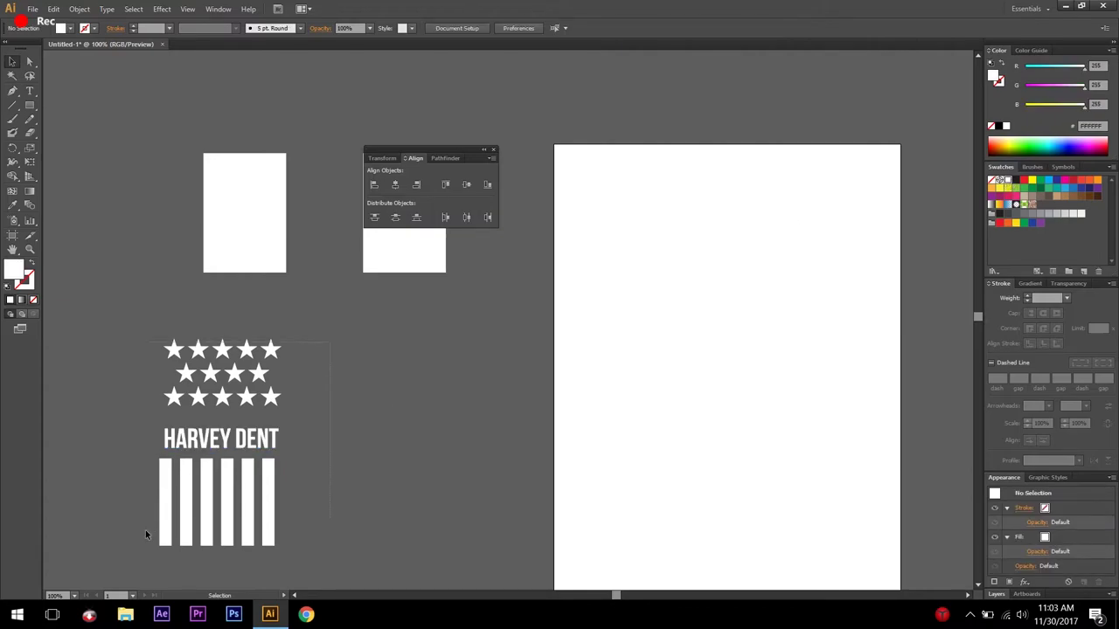
pyautogui.moveTo(146, 533); pyautogui.dragTo(305, 350)
pyautogui.click(395, 184)
pyautogui.click(321, 464)
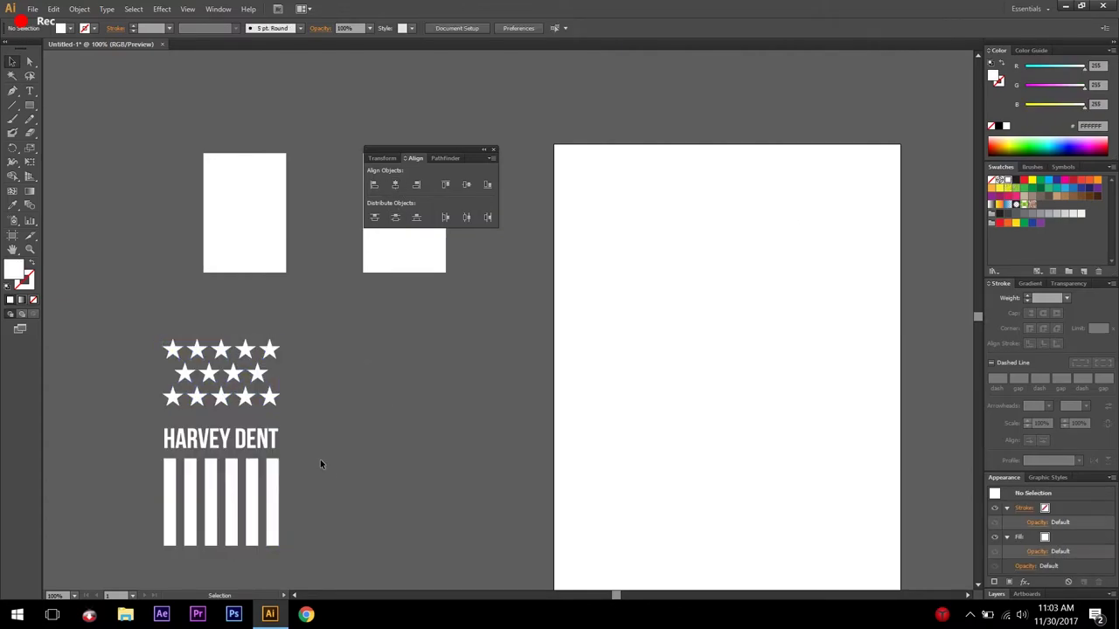
pyautogui.click(29, 90)
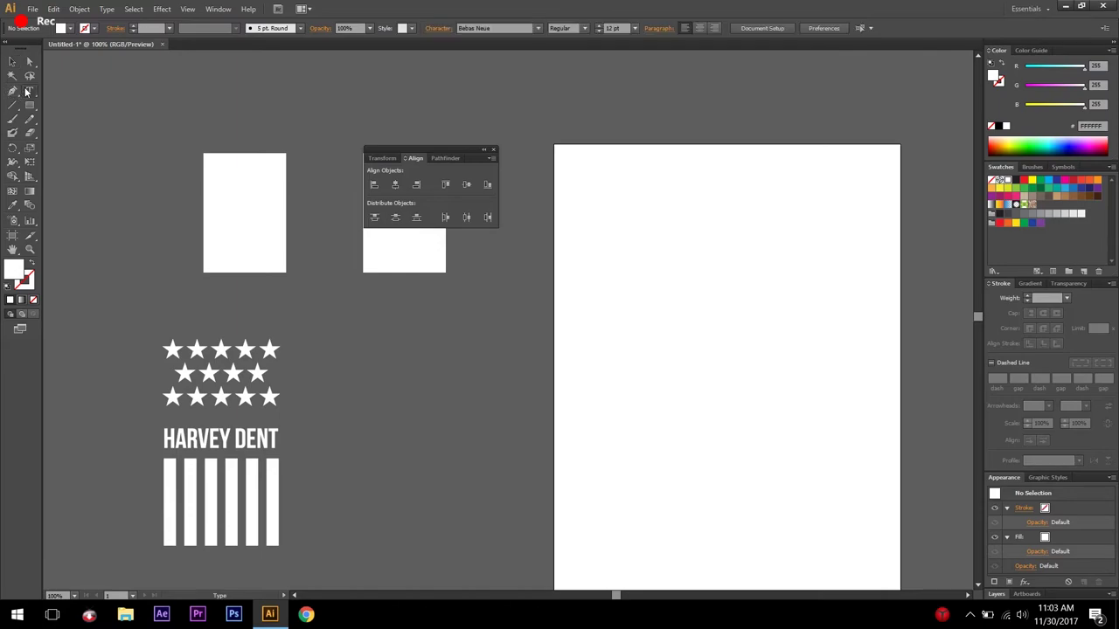
# Add a VOTE FOR text line and enlarge it, undoing a distorted resize
pyautogui.click(370, 388)
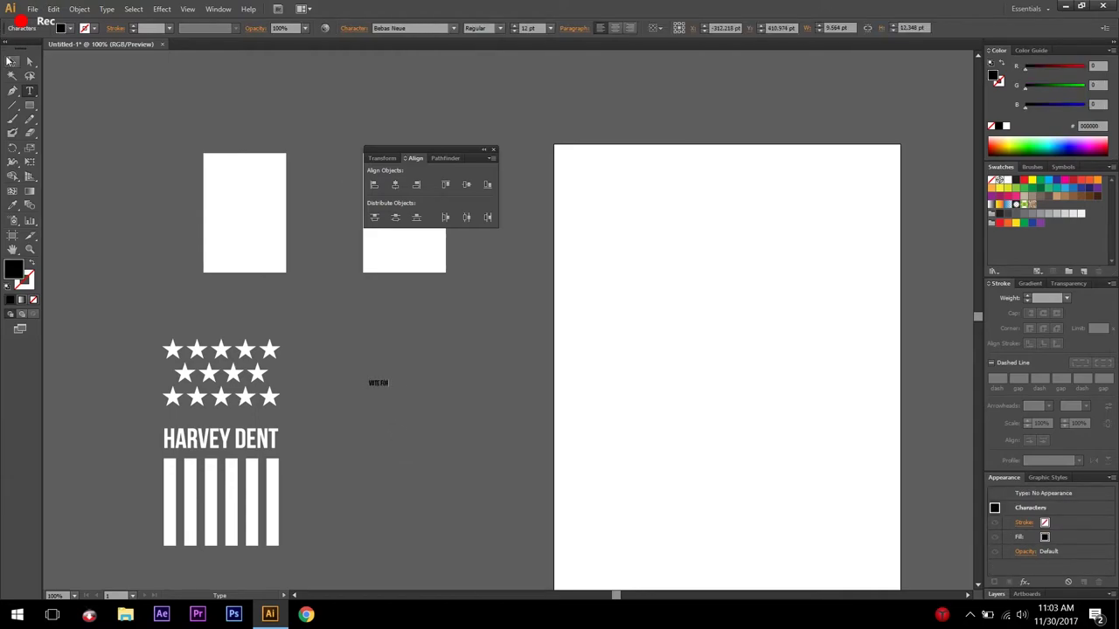
pyautogui.click(9, 59)
pyautogui.moveTo(390, 392); pyautogui.dragTo(791, 295)
pyautogui.hotkey('ctrl', 'z')
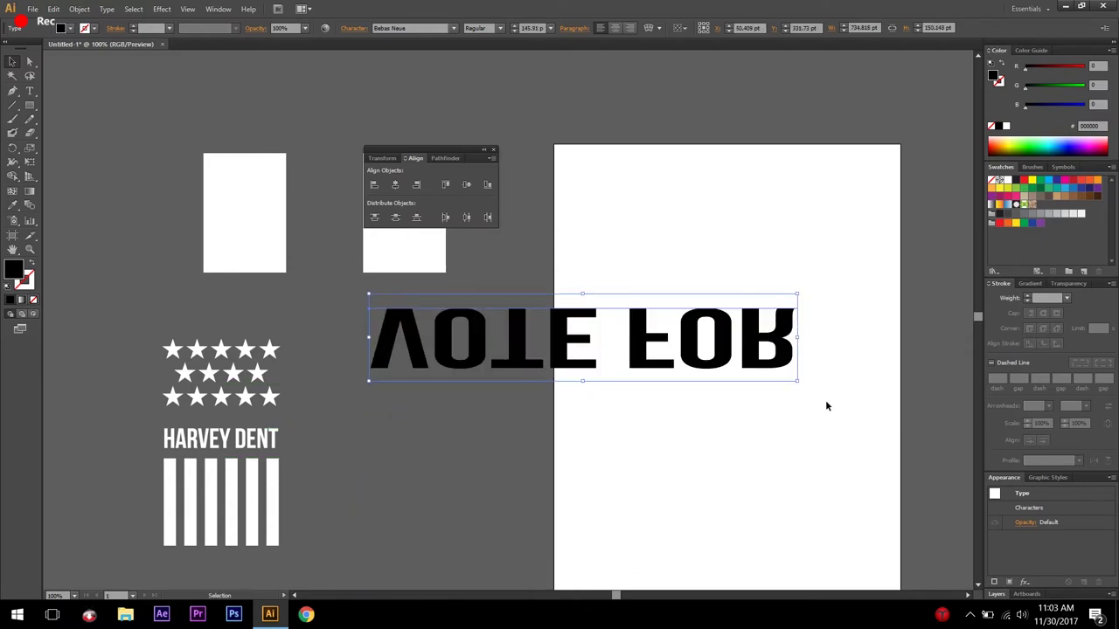
pyautogui.hotkey('ctrl', 'z')
pyautogui.moveTo(408, 397); pyautogui.dragTo(465, 450)
pyautogui.click(464, 449)
# Draw a thin rectangle left of VOTE FOR and copy it to the right side
pyautogui.click(33, 106)
pyautogui.moveTo(330, 405); pyautogui.dragTo(363, 409)
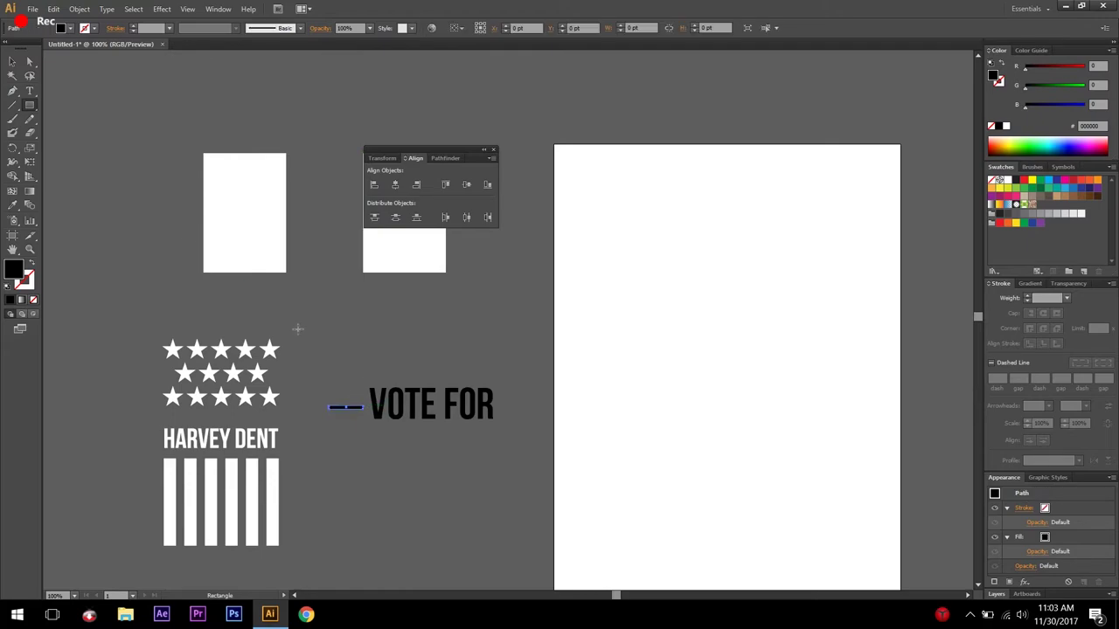
pyautogui.click(12, 61)
pyautogui.click(333, 327)
pyautogui.moveTo(350, 408); pyautogui.dragTo(524, 417)
pyautogui.click(526, 440)
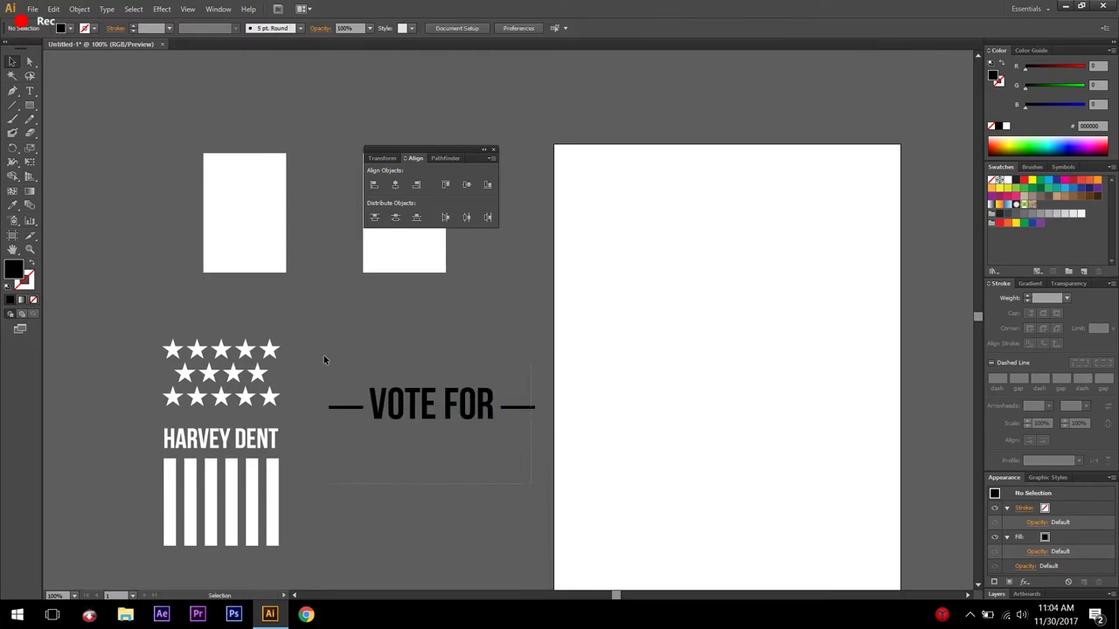
# Select both side lines and look through the Align and Pathfinder options
pyautogui.click(517, 407)
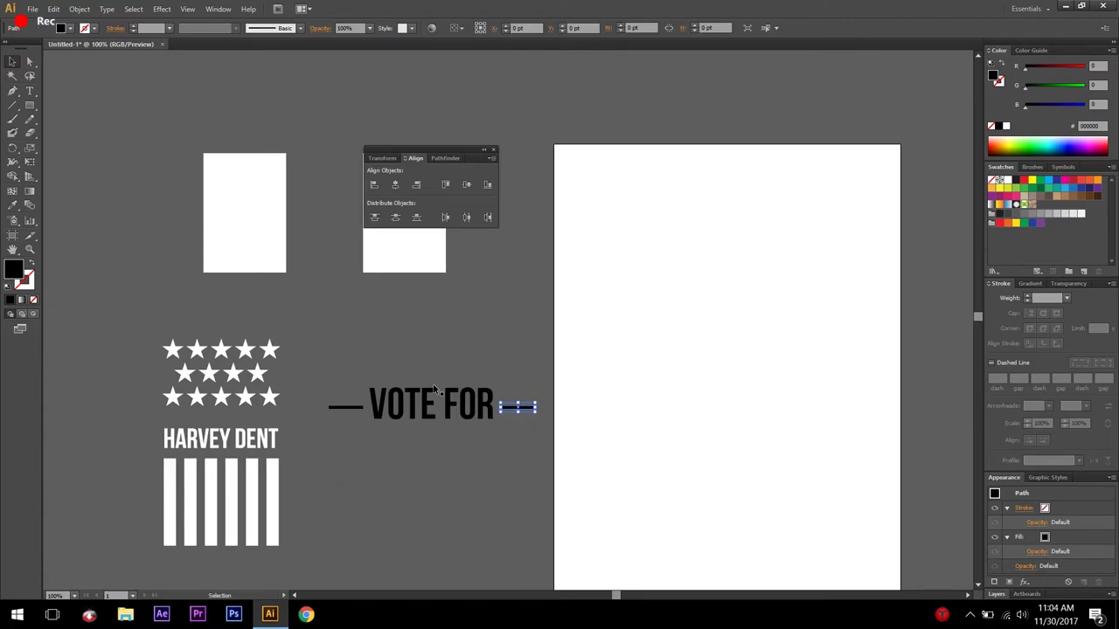
pyautogui.keyDown('shift'); pyautogui.click(346, 407); pyautogui.keyUp('shift')
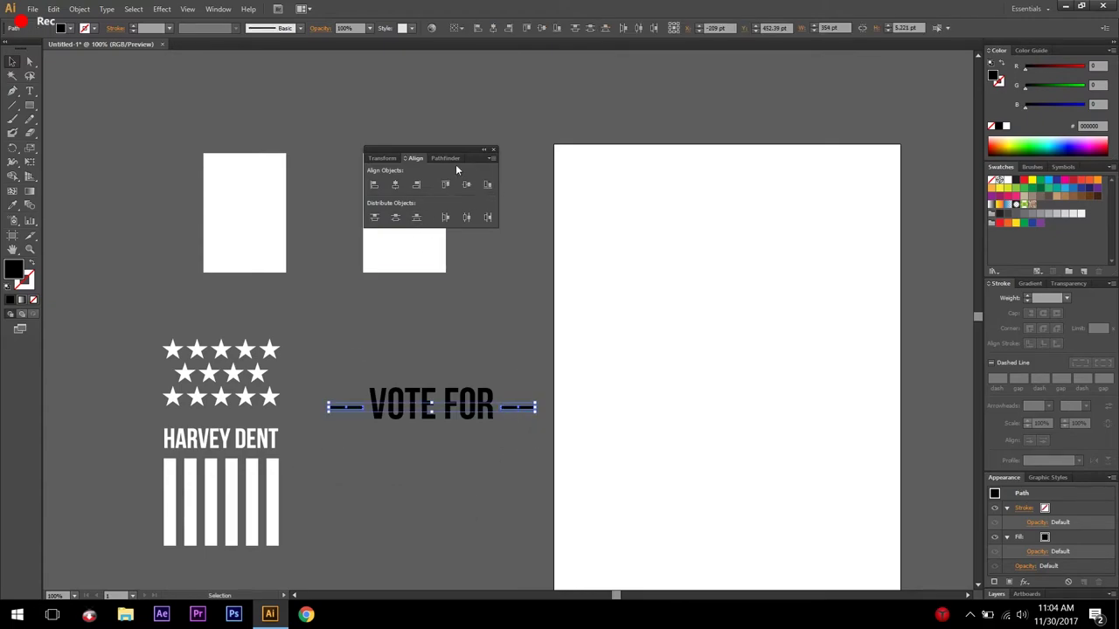
pyautogui.moveTo(454, 147); pyautogui.dragTo(547, 160)
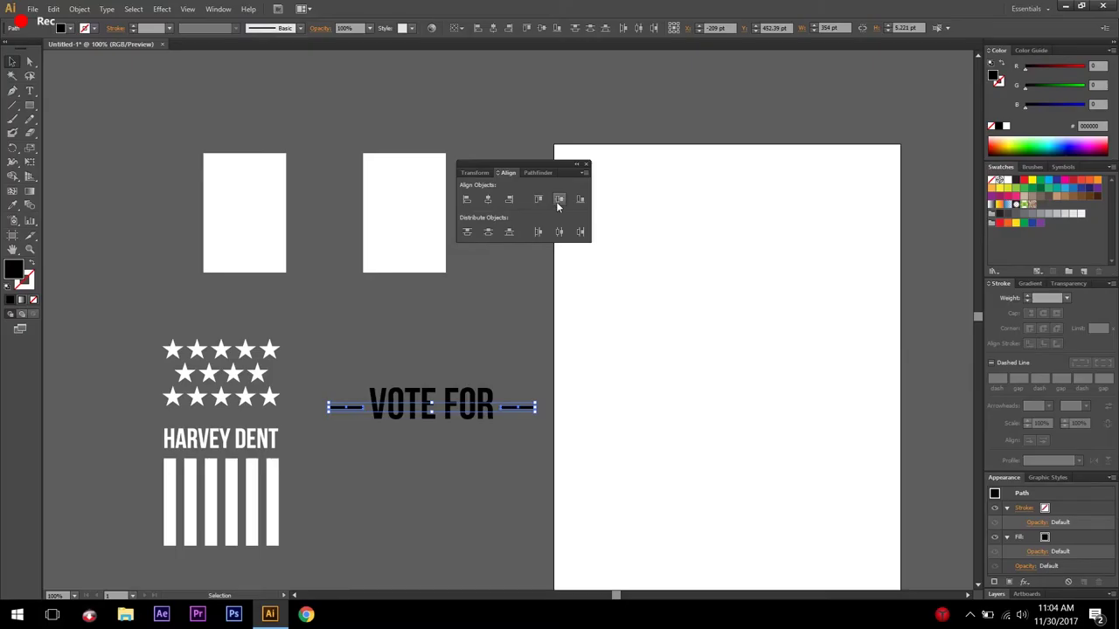
pyautogui.click(546, 173)
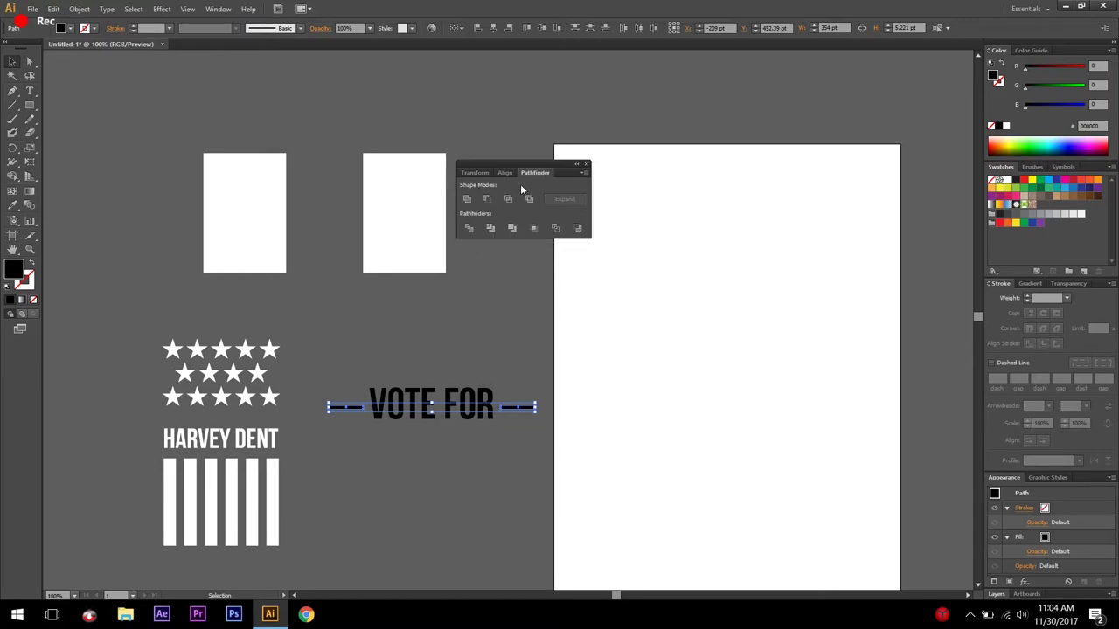
pyautogui.click(505, 172)
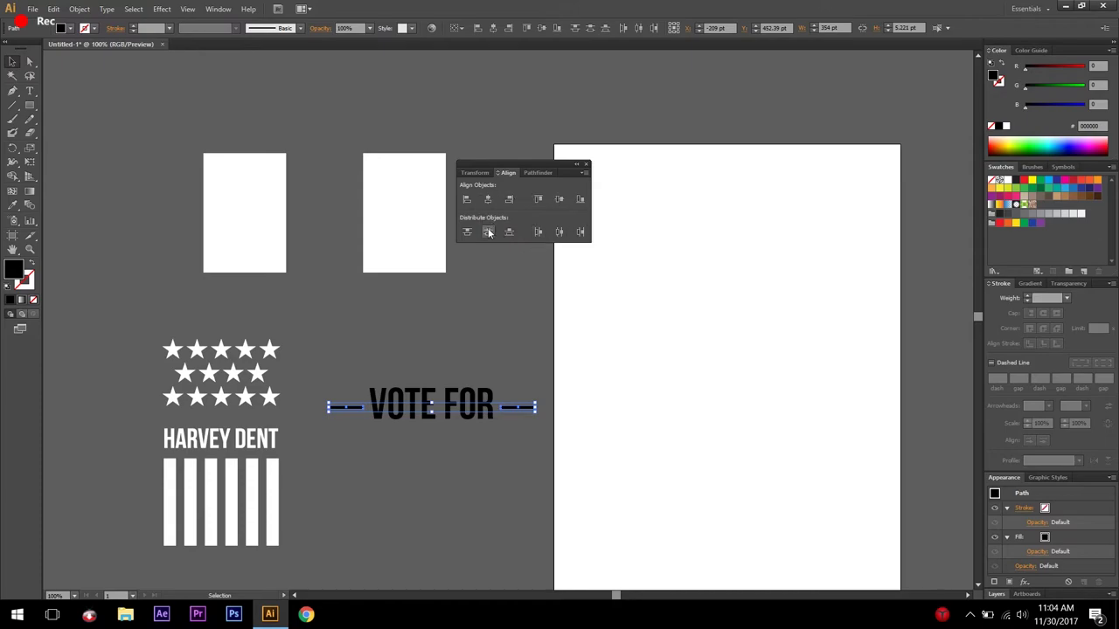
pyautogui.click(545, 174)
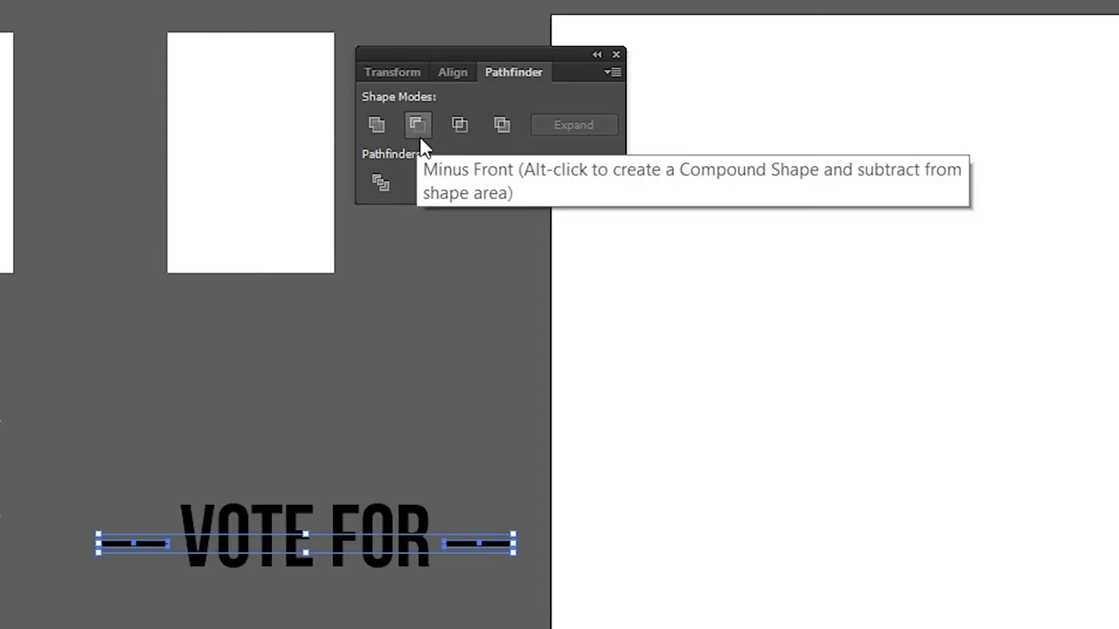
pyautogui.click(387, 307)
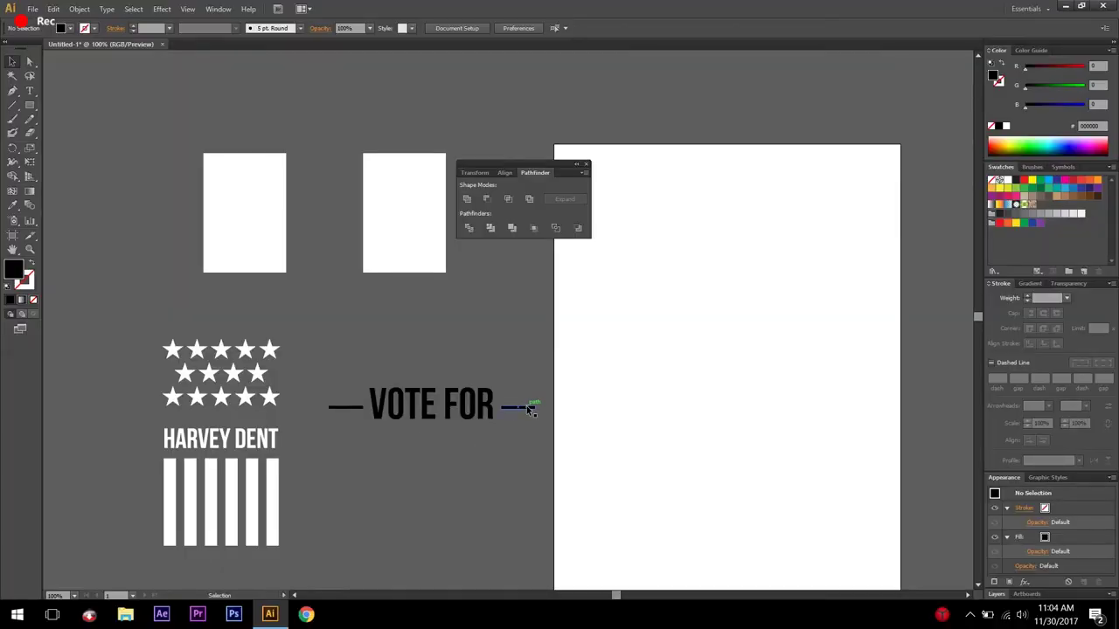
pyautogui.click(528, 408)
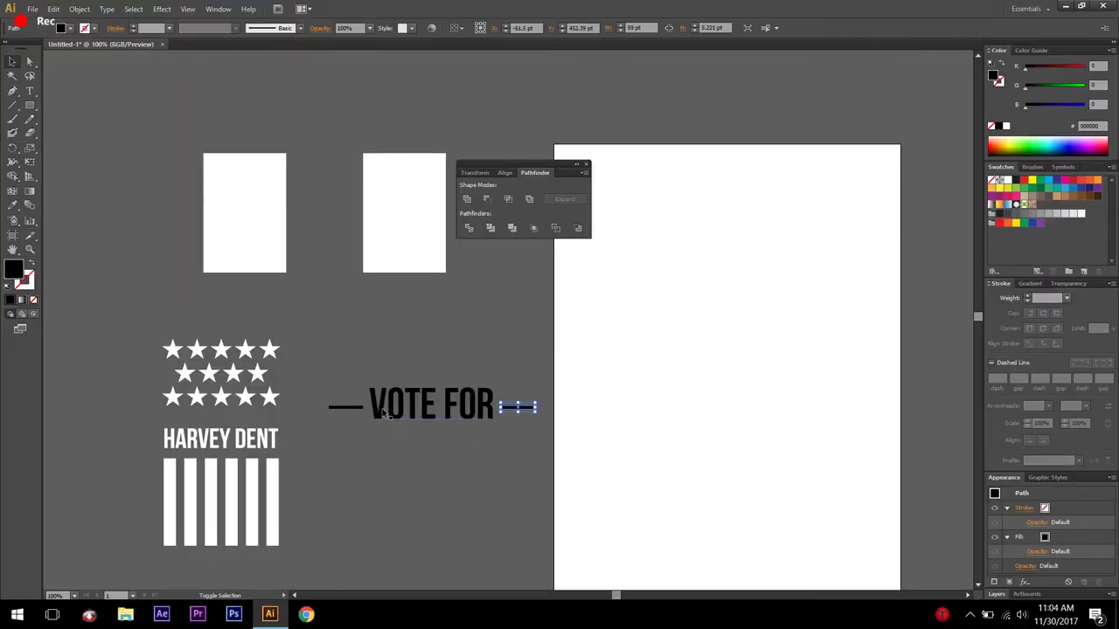
pyautogui.keyDown('shift'); pyautogui.click(341, 408); pyautogui.keyUp('shift')
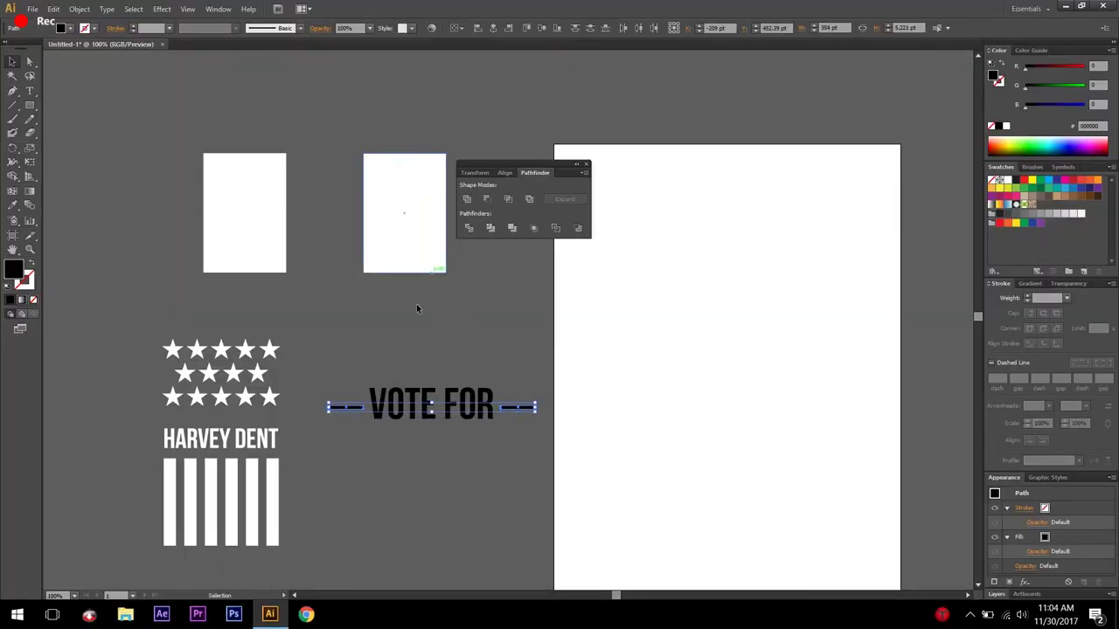
pyautogui.rightClick(345, 411)
pyautogui.click(466, 465)
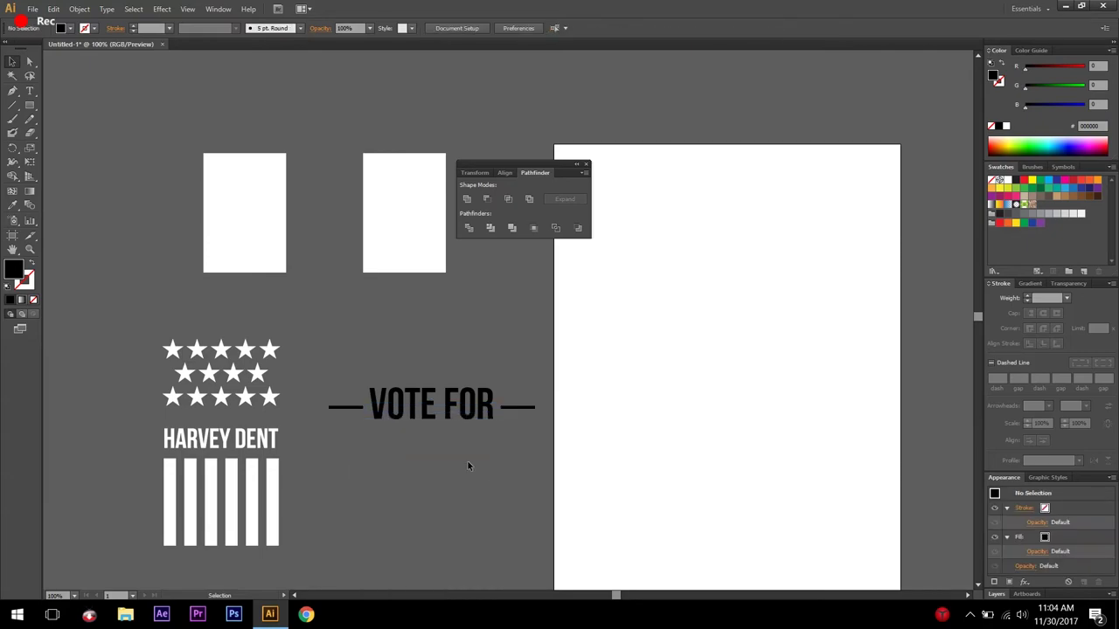
pyautogui.click(430, 410)
# Outline VOTE FOR and centre it with its side lines horizontally and vertically
pyautogui.rightClick(430, 410)
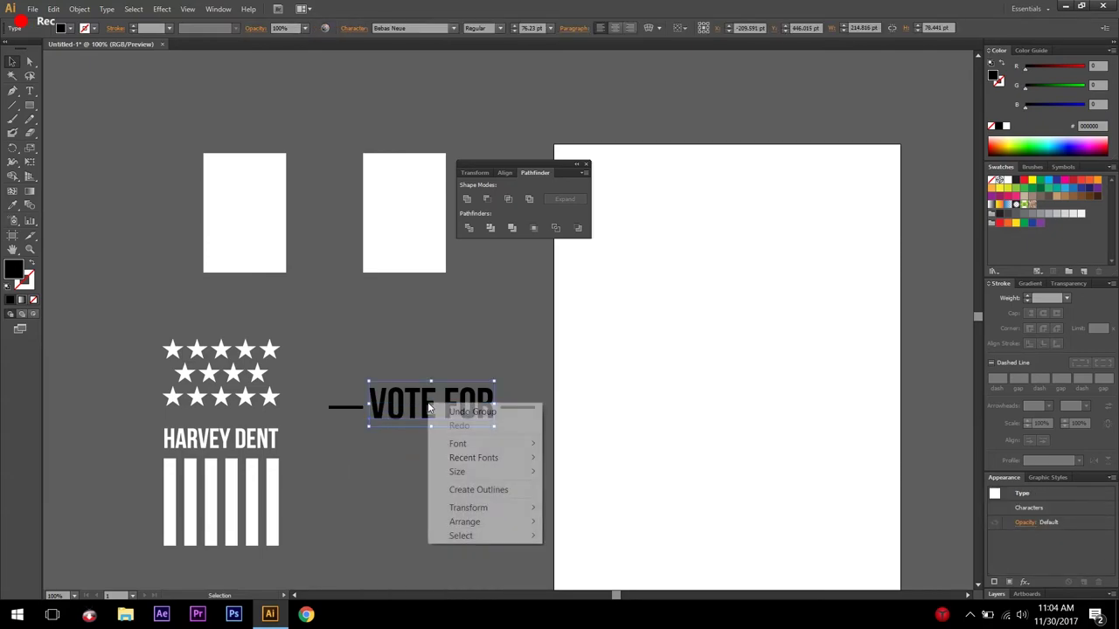
pyautogui.click(468, 489)
pyautogui.click(573, 355)
pyautogui.moveTo(556, 388); pyautogui.dragTo(333, 472)
pyautogui.click(506, 173)
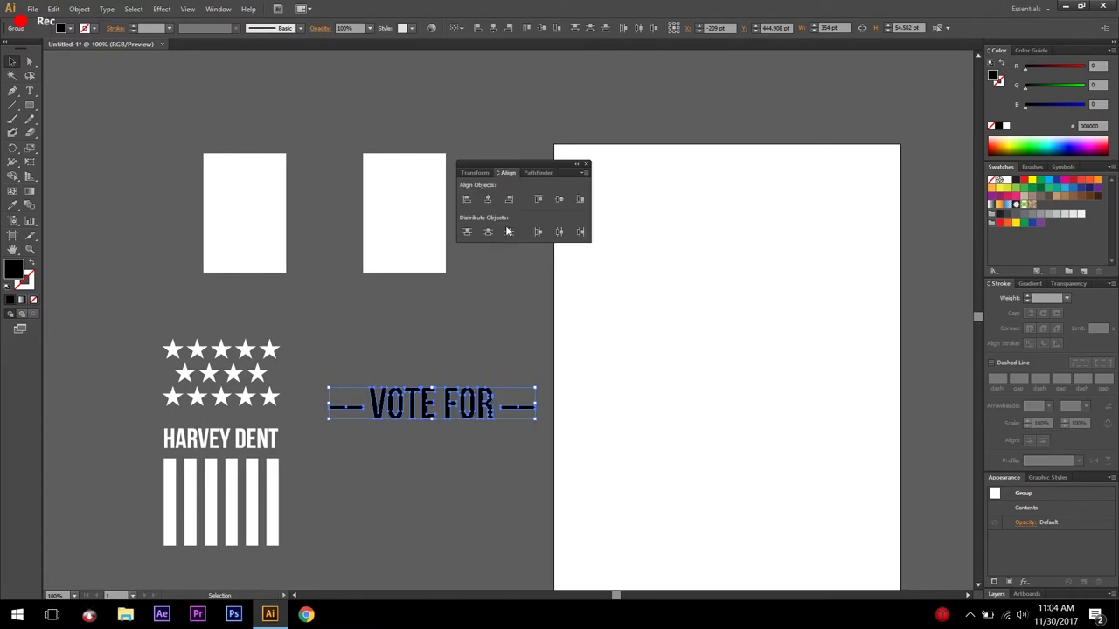
pyautogui.click(490, 205)
pyautogui.click(563, 203)
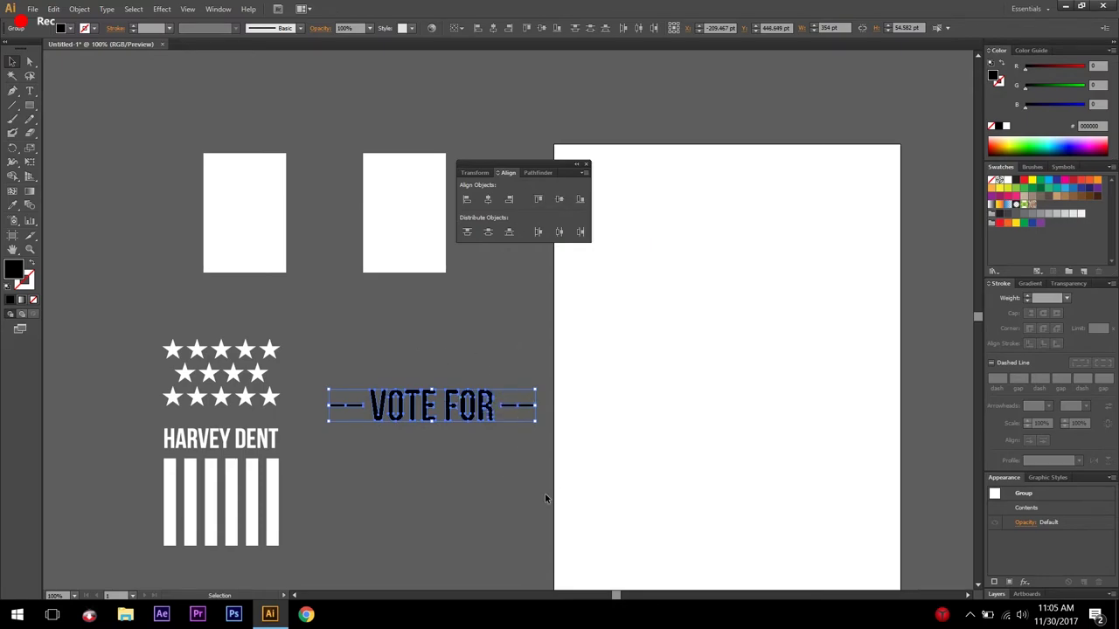
# Make the VOTE FOR group white, shrink it to half width, and place it above HARVEY DENT
pyautogui.click(536, 455)
pyautogui.click(443, 422)
pyautogui.press('v')
pyautogui.click(532, 447)
pyautogui.click(463, 400)
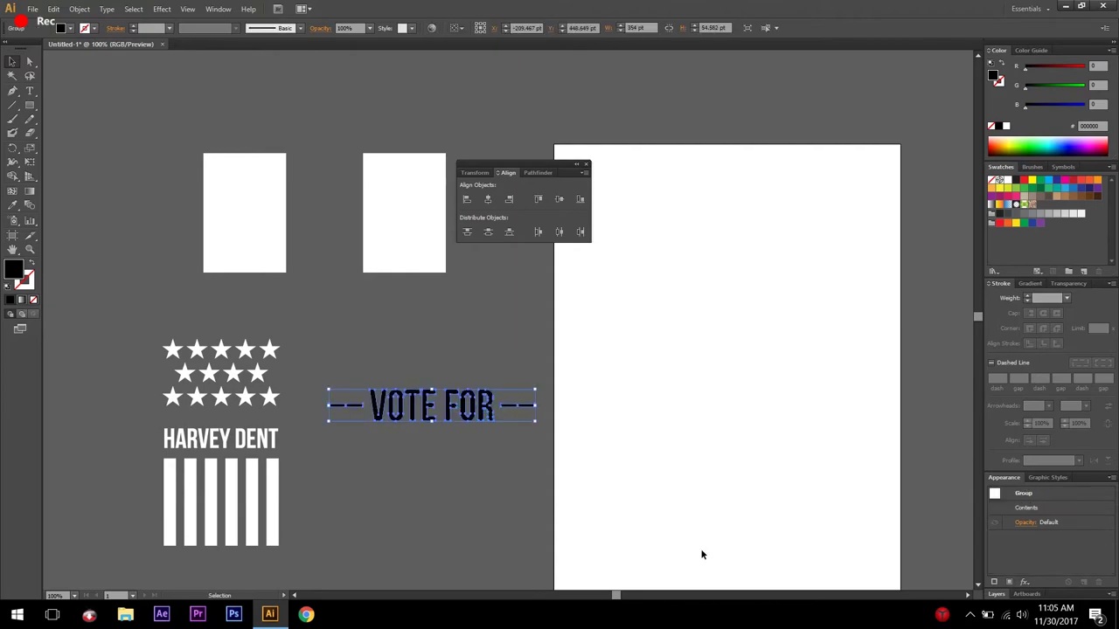
pyautogui.click(1007, 181)
pyautogui.moveTo(536, 427); pyautogui.dragTo(245, 426)
pyautogui.click(328, 439)
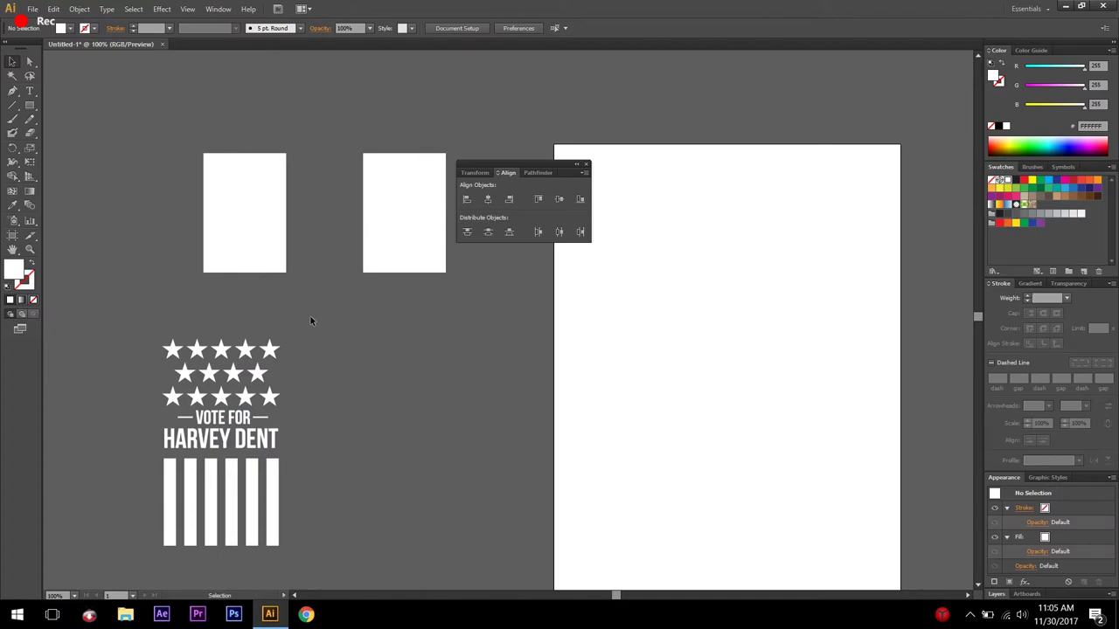
# Horizontally centre all elements of the badge stack
pyautogui.hscroll(-2, 56, 560)
pyautogui.click(255, 428)
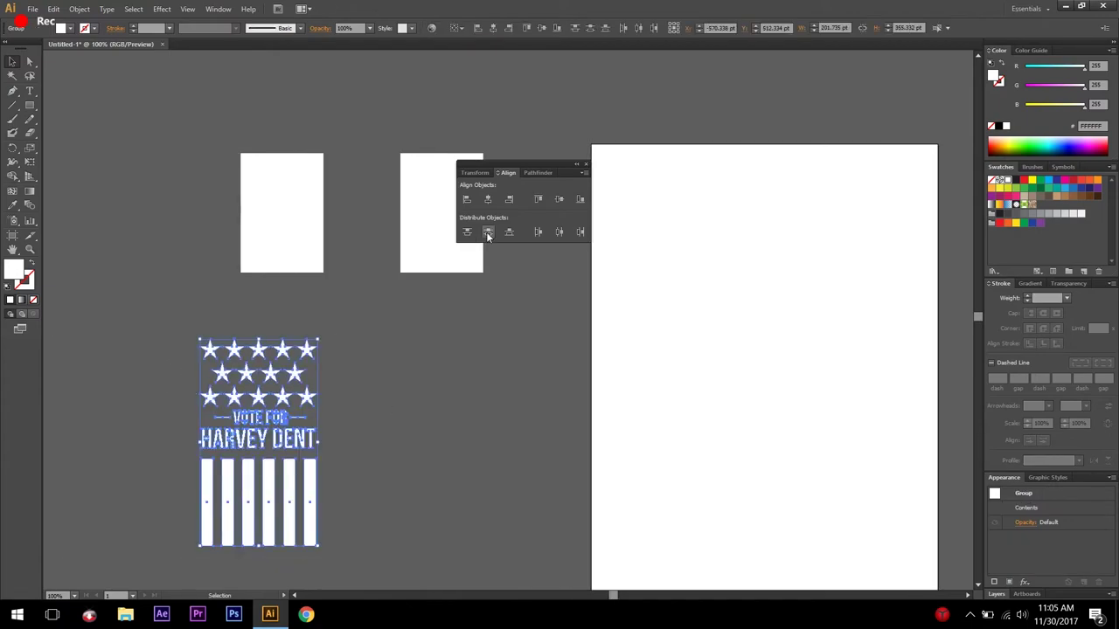
pyautogui.click(488, 199)
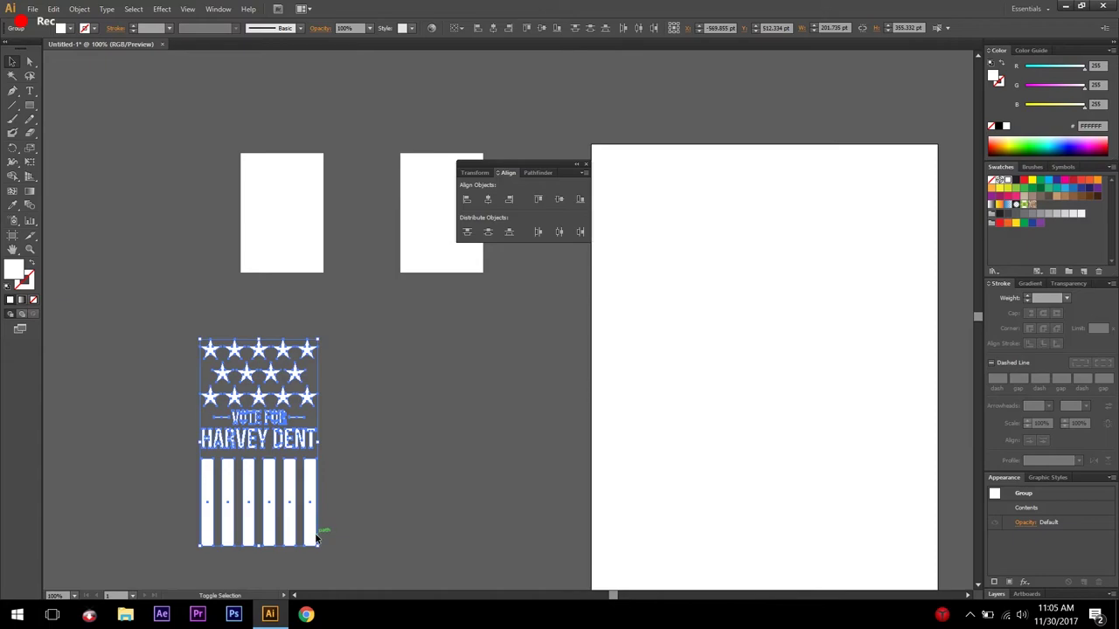
# Scale the badge group to about half size over the left rectangle
pyautogui.rightClick(292, 404)
pyautogui.click(343, 457)
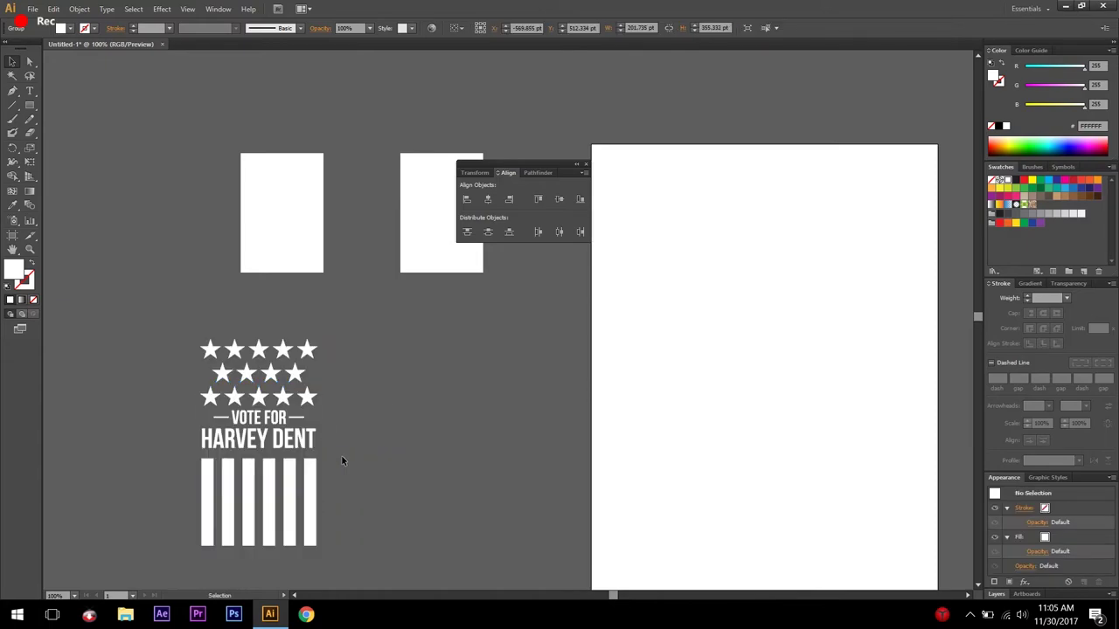
pyautogui.click(306, 398)
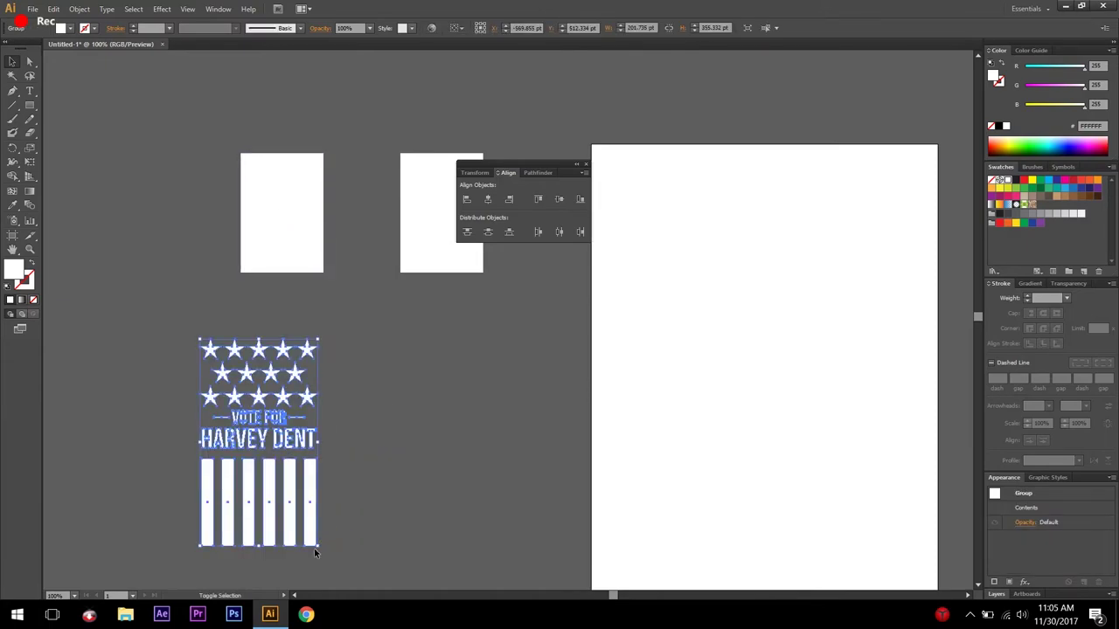
pyautogui.moveTo(316, 543); pyautogui.dragTo(301, 252)
pyautogui.click(275, 470)
pyautogui.click(351, 231)
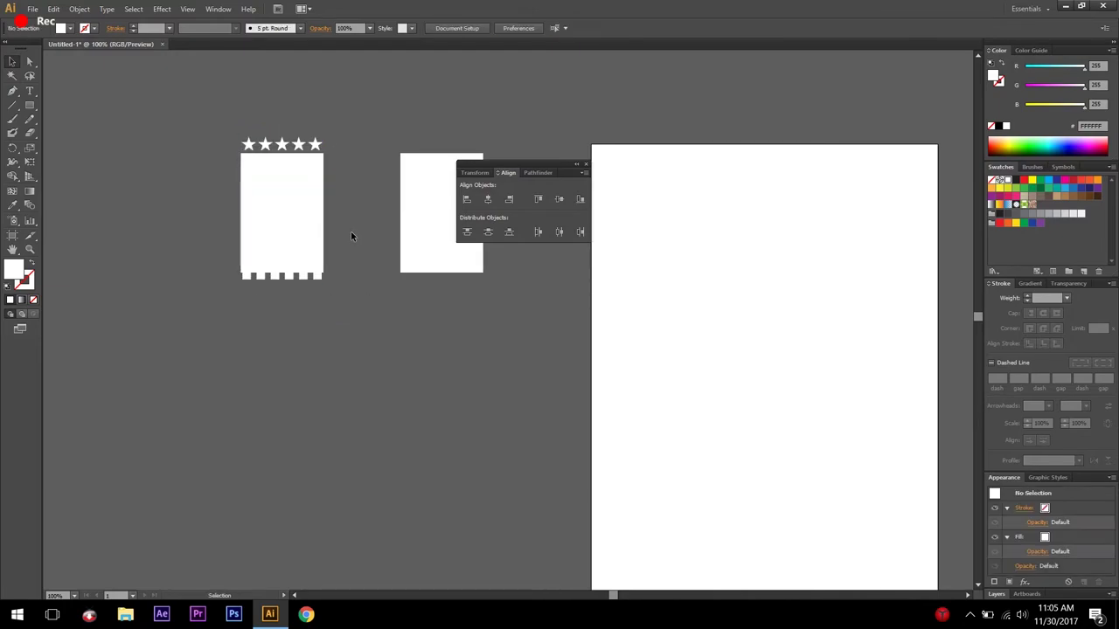
# Select the badge artwork together with the left white rectangle
pyautogui.hotkey('ctrl', 'a')
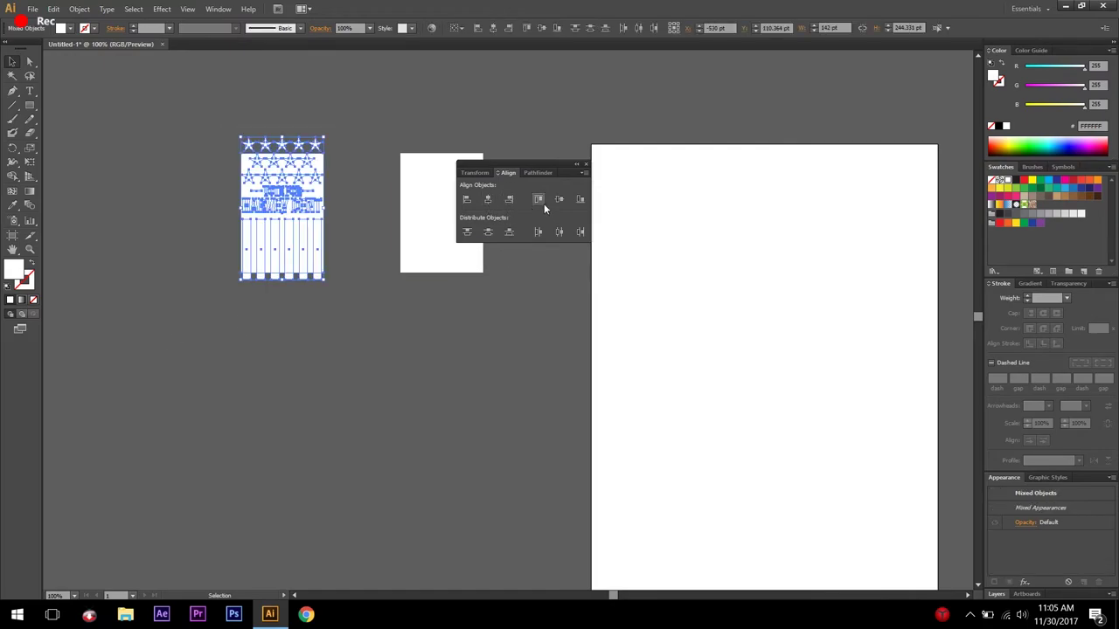
pyautogui.click(341, 245)
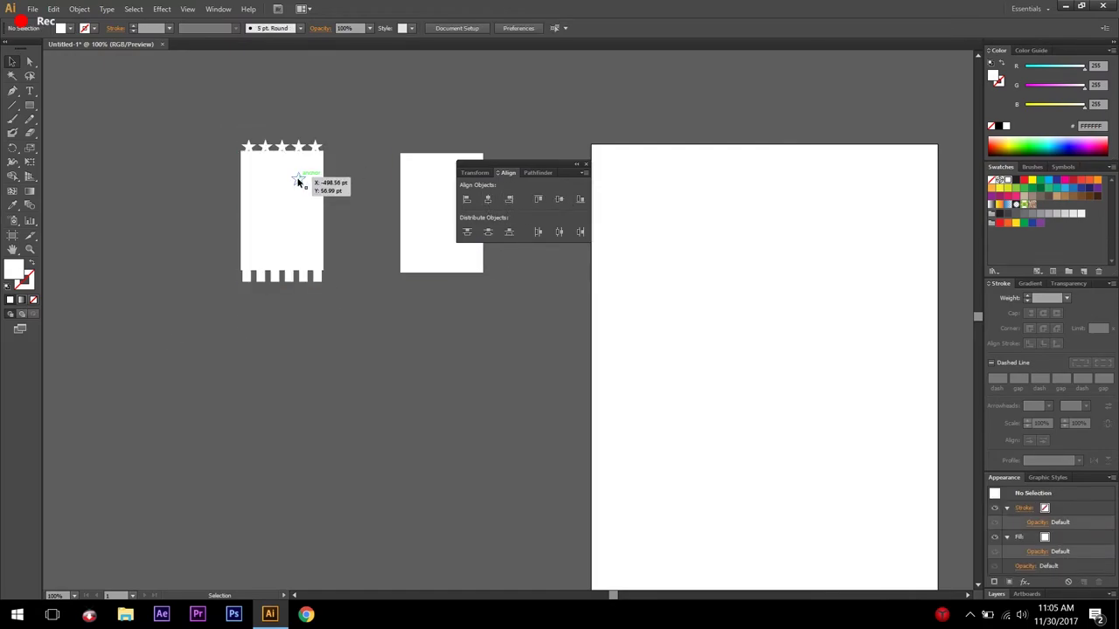
pyautogui.click(259, 229)
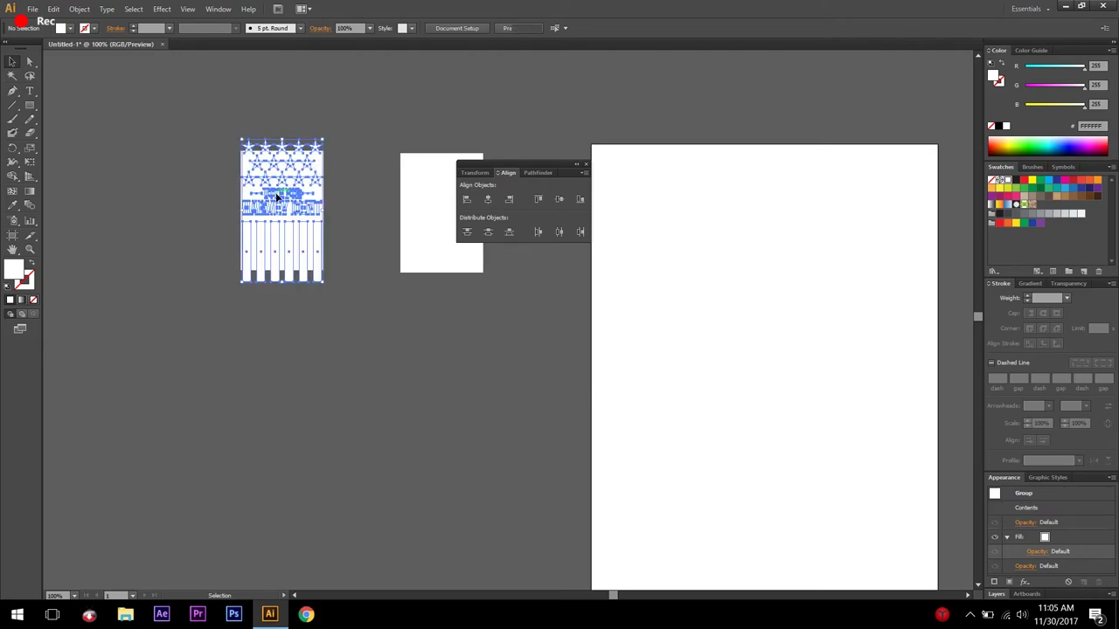
pyautogui.moveTo(299, 143); pyautogui.dragTo(300, 143)
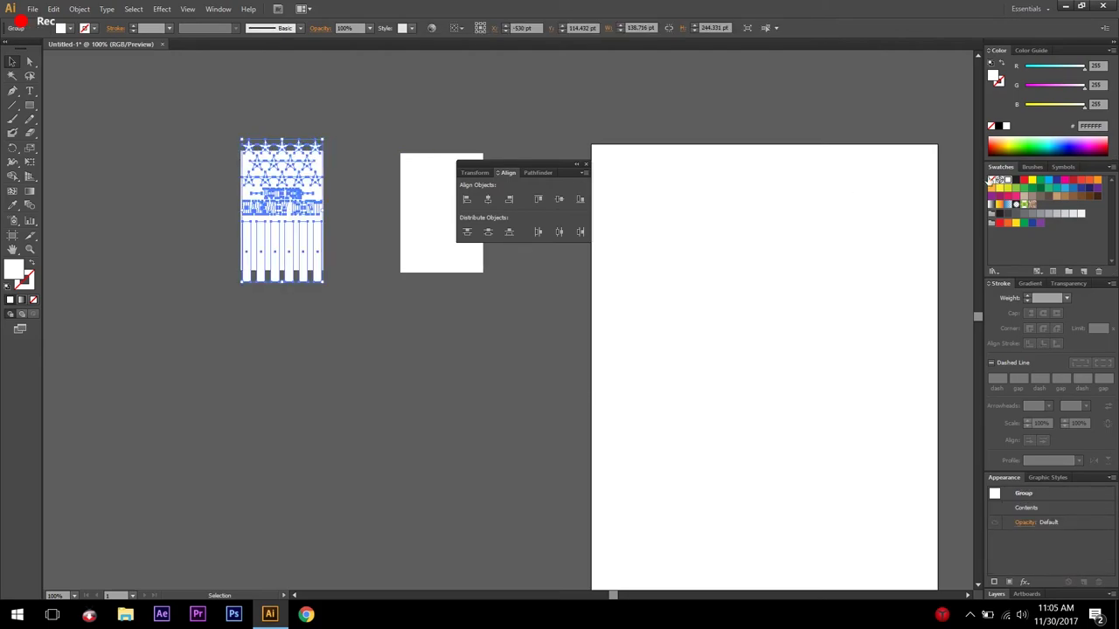
pyautogui.click(395, 357)
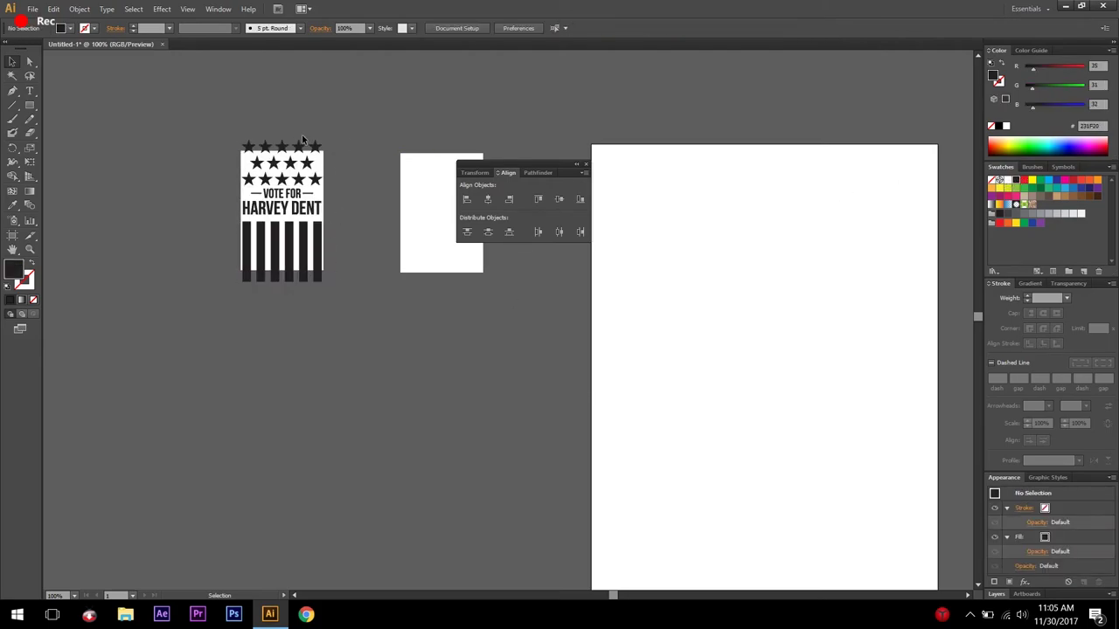
# Bring the white rectangle in front of the badge with Arrange > Bring to Front
pyautogui.click(323, 165)
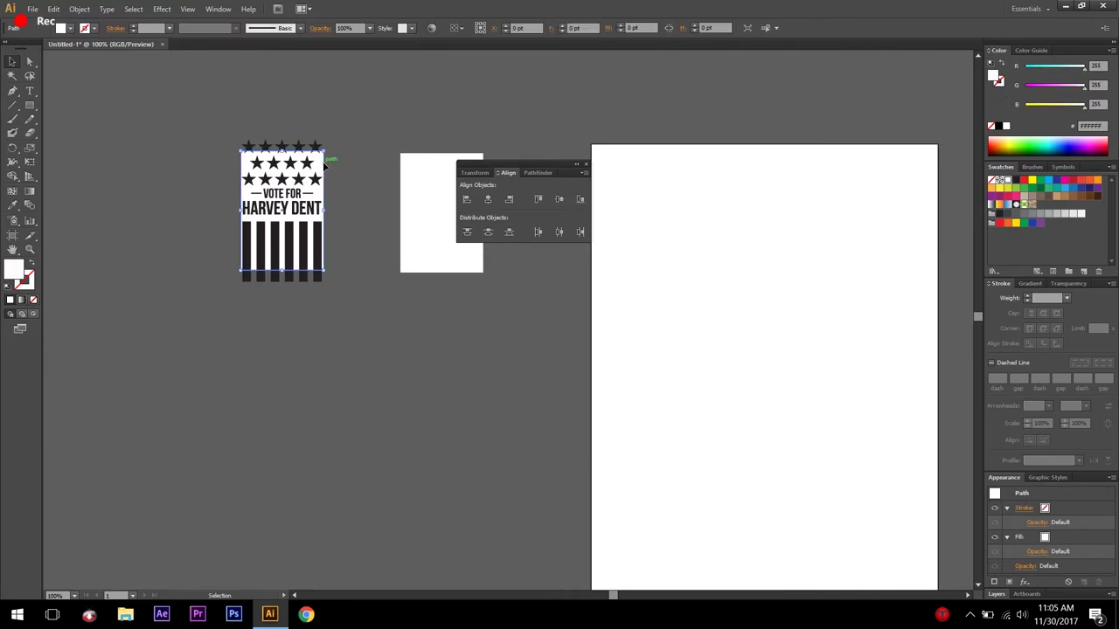
pyautogui.rightClick(325, 165)
pyautogui.moveTo(380, 343)
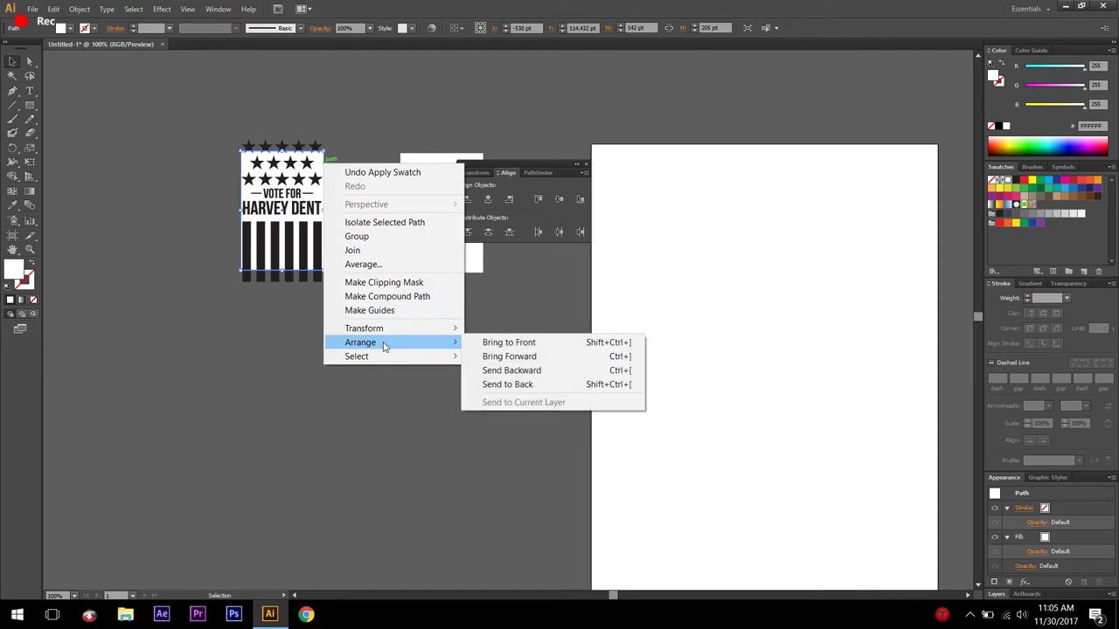
pyautogui.click(516, 342)
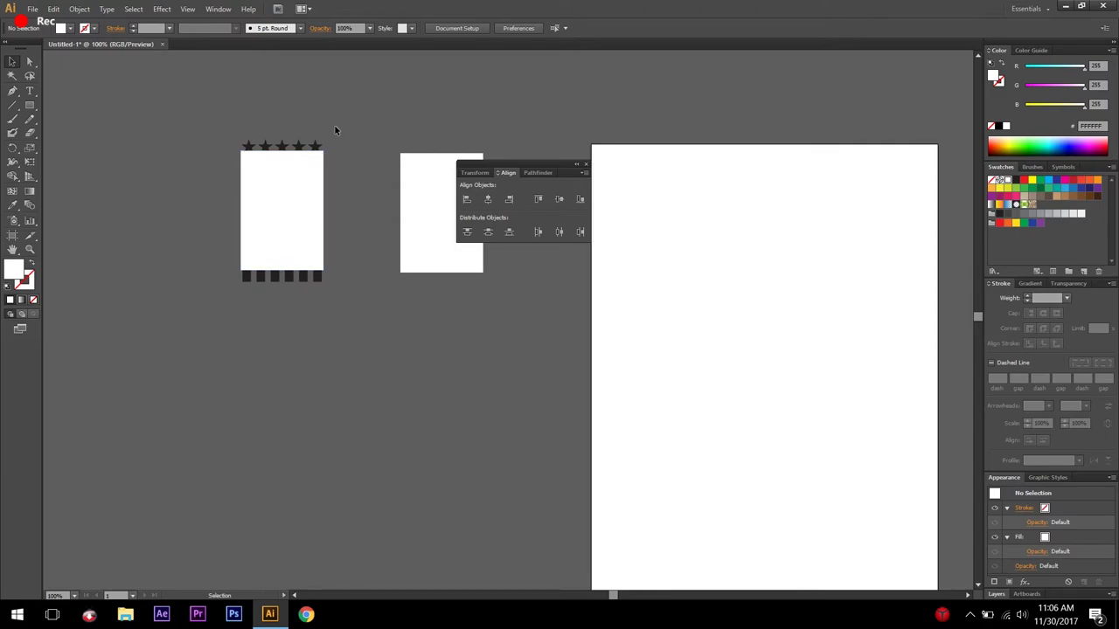
pyautogui.moveTo(115, 380); pyautogui.dragTo(116, 377)
# Reposition the badge artwork back onto the left white rectangle
pyautogui.click(227, 289)
pyautogui.moveTo(305, 150); pyautogui.dragTo(393, 152)
pyautogui.click(359, 362)
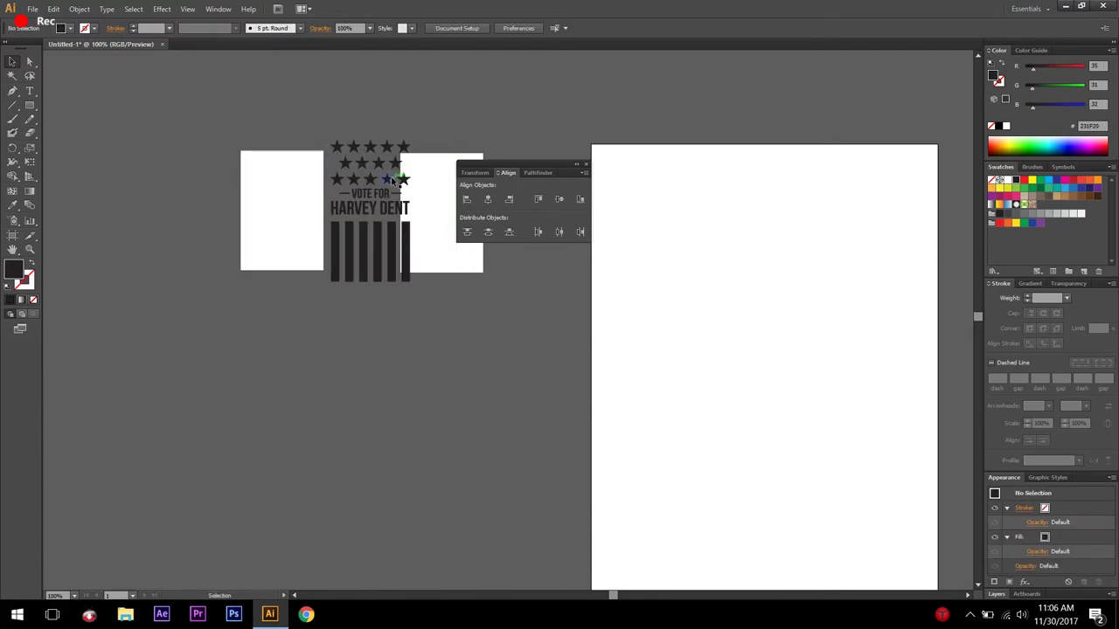
pyautogui.moveTo(392, 179); pyautogui.dragTo(295, 210)
pyautogui.click(352, 186)
# Clip the badge artwork to the white rectangle with Ctrl+7
pyautogui.moveTo(164, 348); pyautogui.dragTo(341, 262)
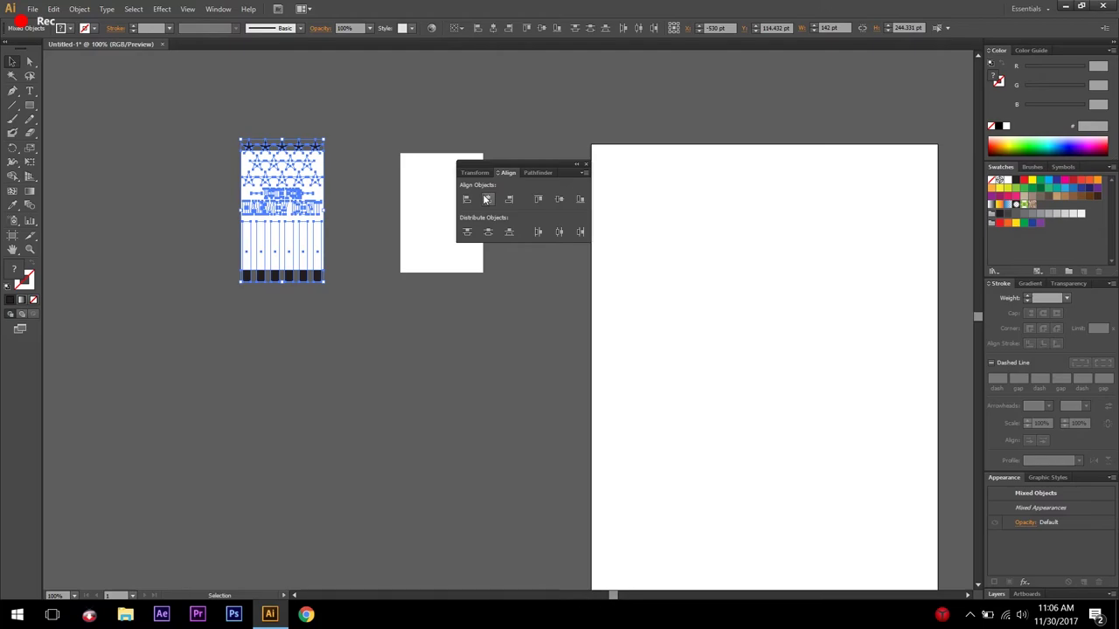
pyautogui.moveTo(505, 236); pyautogui.dragTo(250, 257)
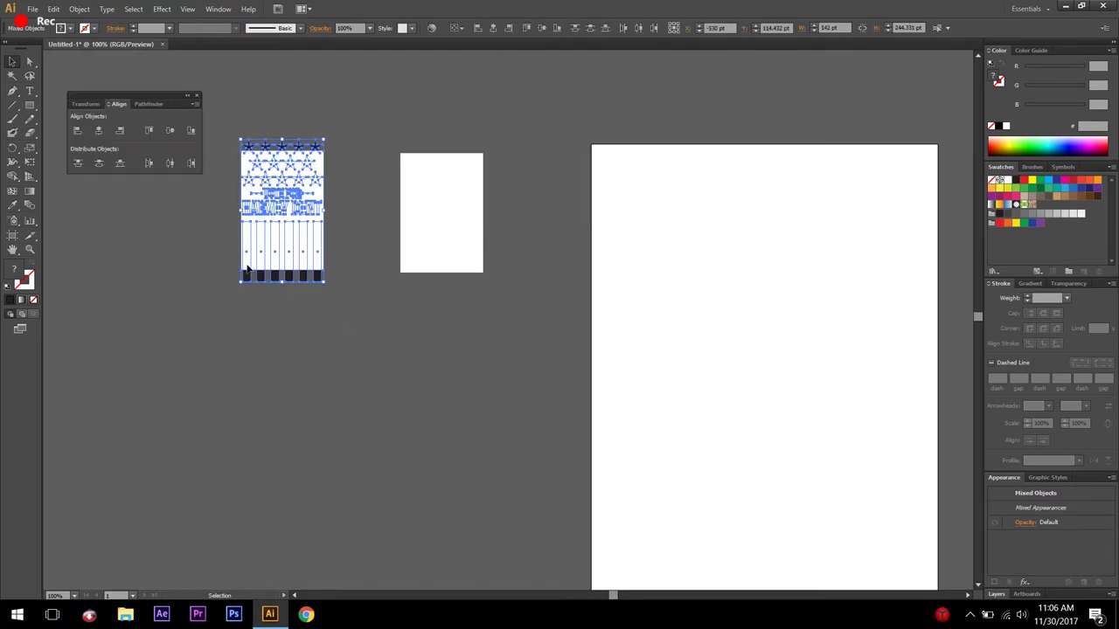
pyautogui.hotkey('ctrl', '7')
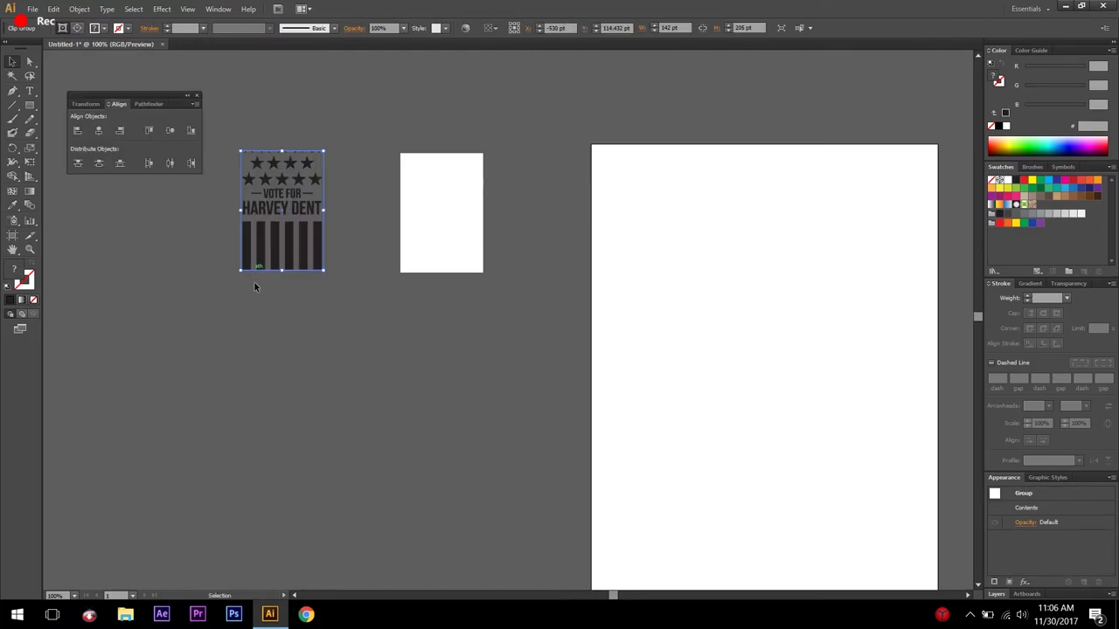
pyautogui.click(267, 294)
# Move the clipped badge to the top-left of the large page
pyautogui.moveTo(277, 201); pyautogui.dragTo(660, 205)
pyautogui.click(543, 239)
pyautogui.click(467, 309)
pyautogui.moveTo(467, 309); pyautogui.dragTo(180, 310)
pyautogui.click(197, 95)
pyautogui.moveTo(110, 229); pyautogui.dragTo(343, 220)
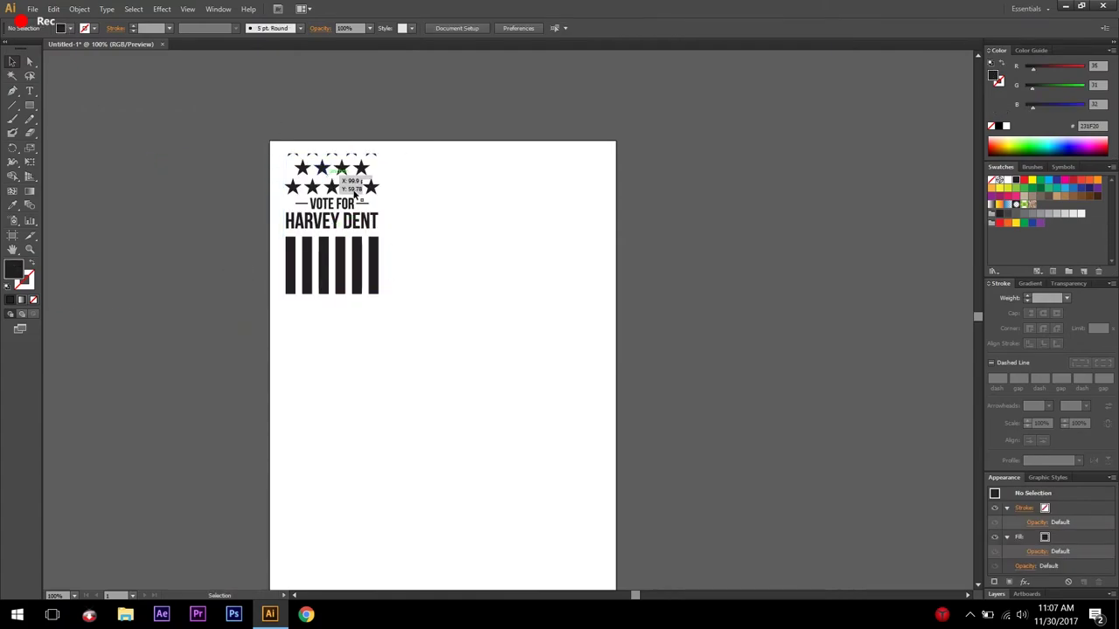
# Group all the badge parts and scale the group down to a small corner tile
pyautogui.scroll(-2, 358, 184)
pyautogui.moveTo(453, 289); pyautogui.dragTo(248, 119)
pyautogui.rightClick(337, 126)
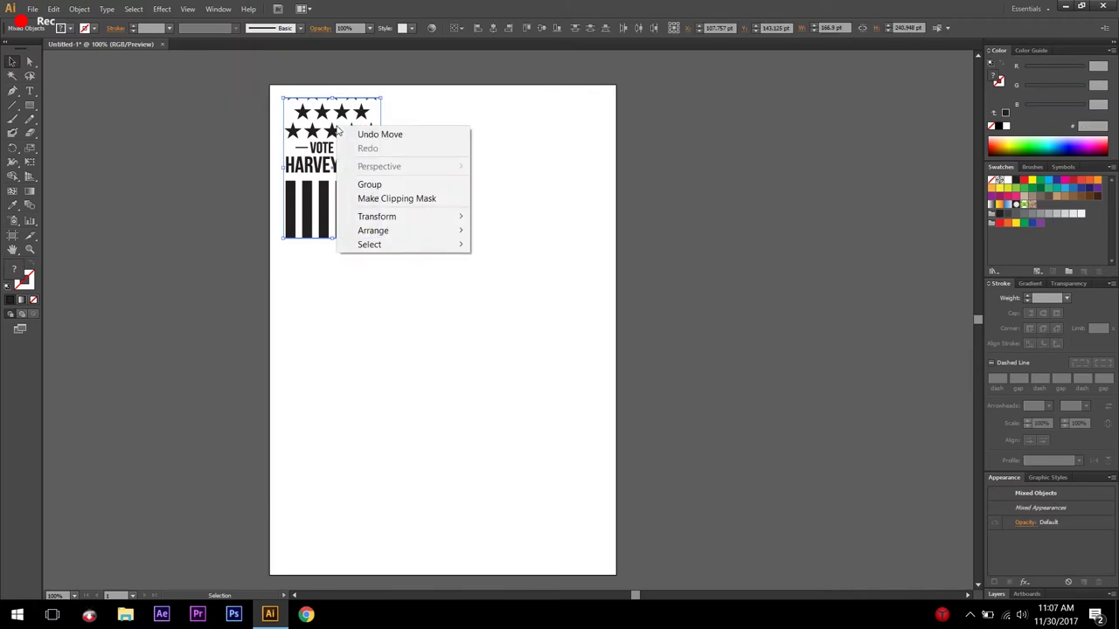
pyautogui.click(383, 184)
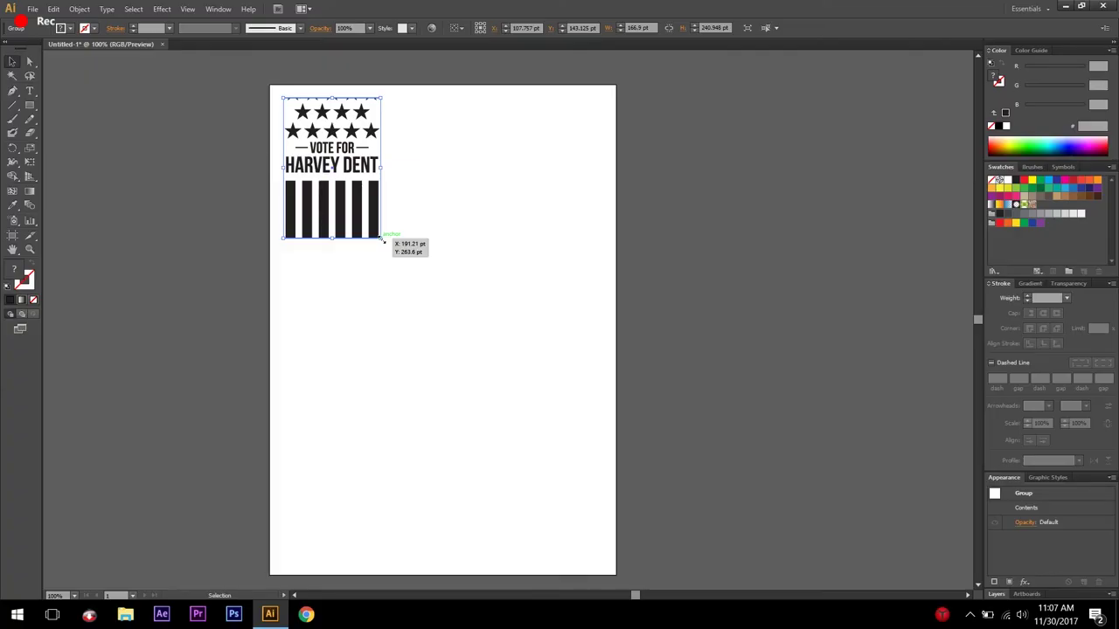
pyautogui.moveTo(381, 238); pyautogui.dragTo(323, 155)
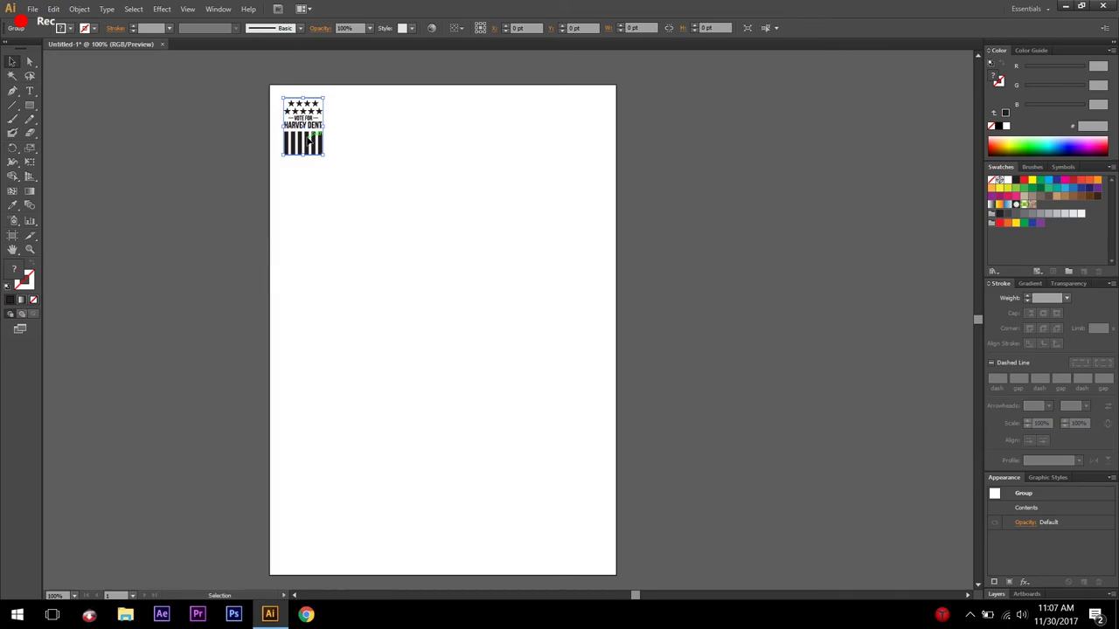
pyautogui.click(308, 141)
# Alt-drag copies of the badge to make a row of five across the top
pyautogui.keyDown('shift'); pyautogui.click(324, 145); pyautogui.keyUp('shift')
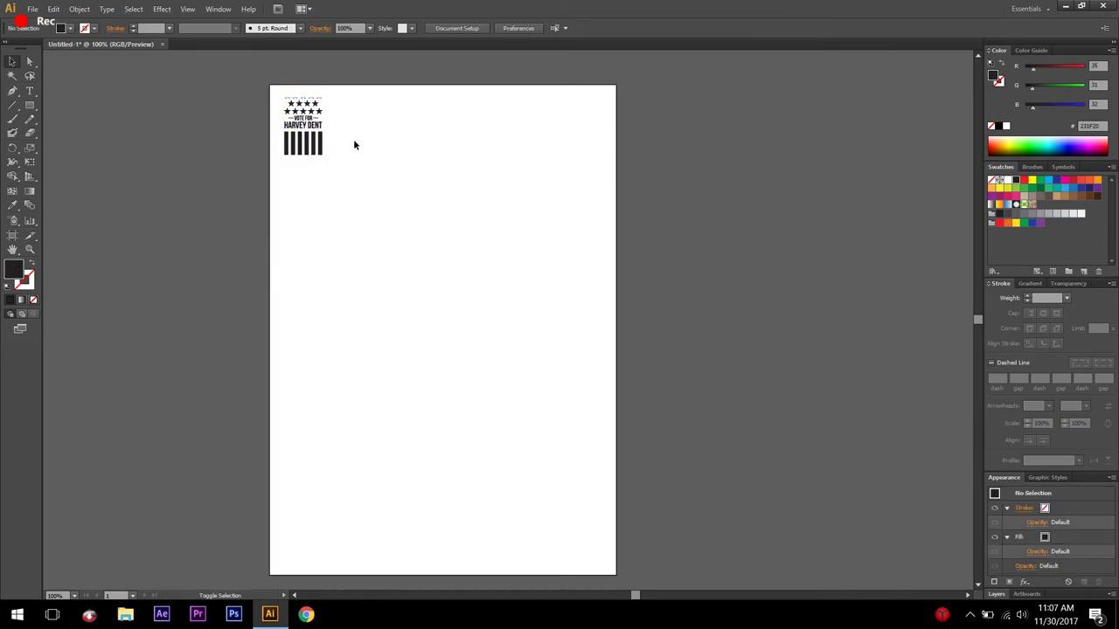
pyautogui.moveTo(308, 143); pyautogui.dragTo(362, 142)
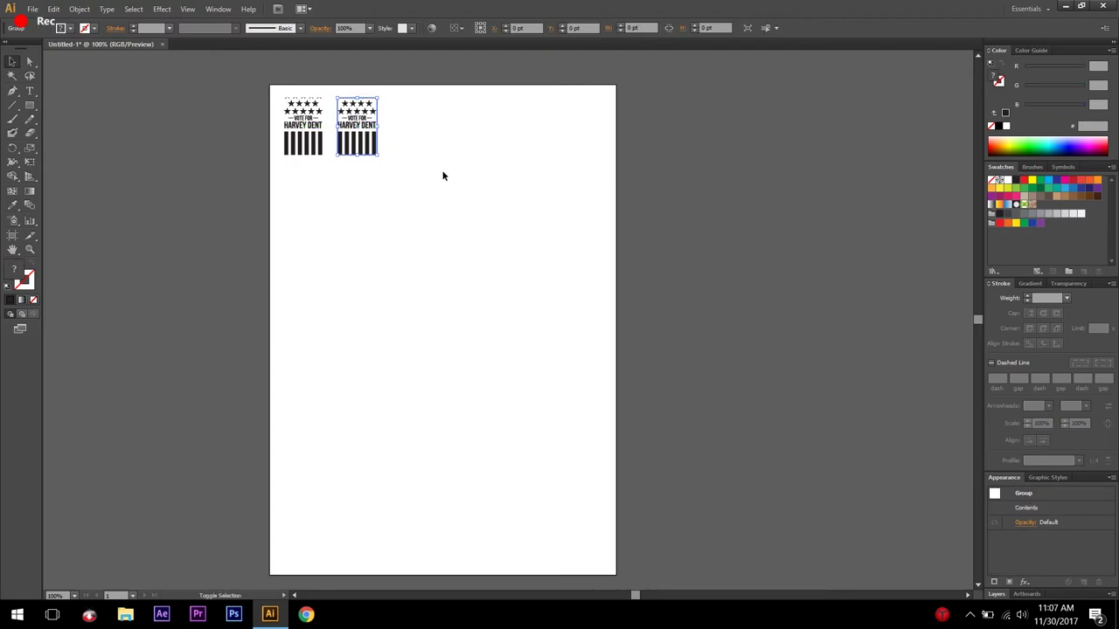
pyautogui.moveTo(408, 198); pyautogui.dragTo(277, 95)
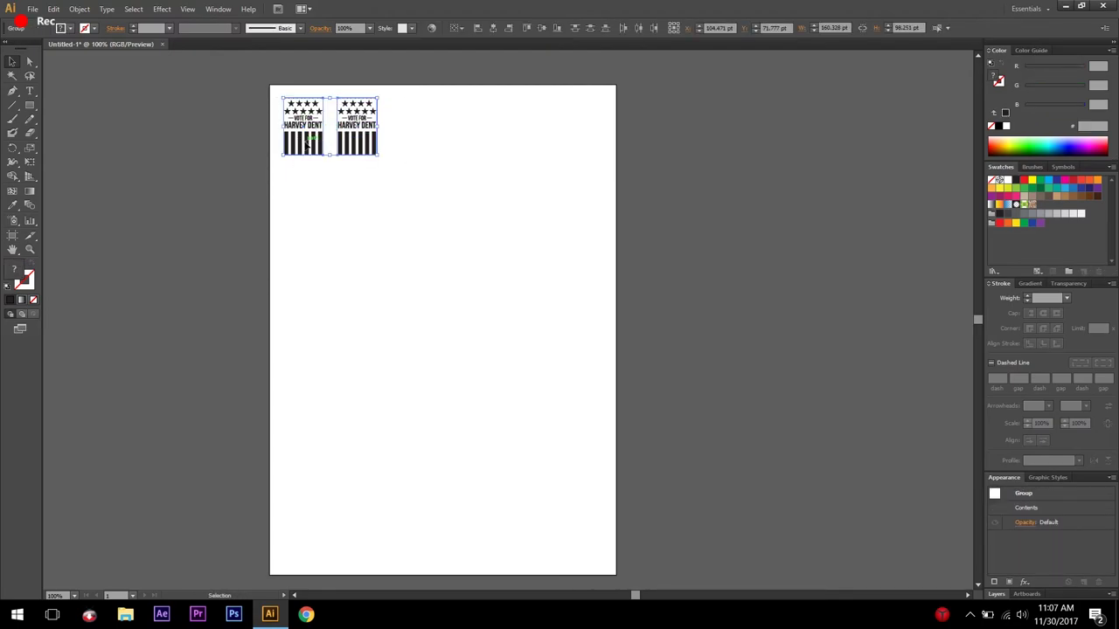
pyautogui.moveTo(308, 140); pyautogui.dragTo(414, 154)
pyautogui.click(515, 210)
pyautogui.moveTo(455, 123); pyautogui.dragTo(516, 150)
pyautogui.click(577, 204)
pyautogui.moveTo(593, 207); pyautogui.dragTo(221, 89)
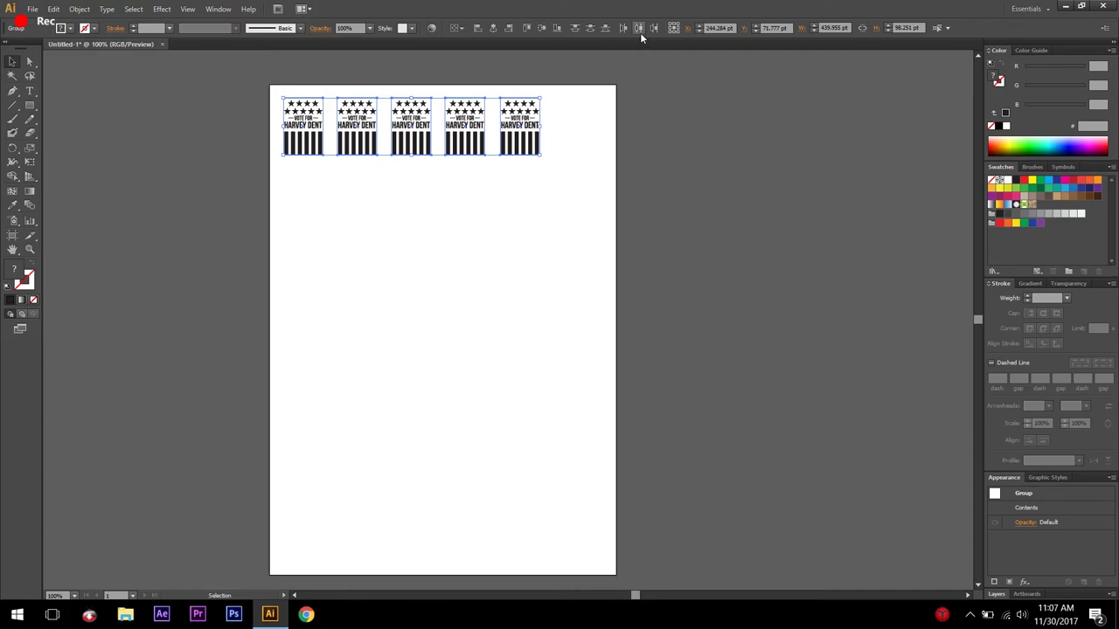
# Copy the row down twice and widen the second and third rows across the page
pyautogui.scroll(3, 574, 203)
pyautogui.moveTo(434, 212); pyautogui.dragTo(435, 297)
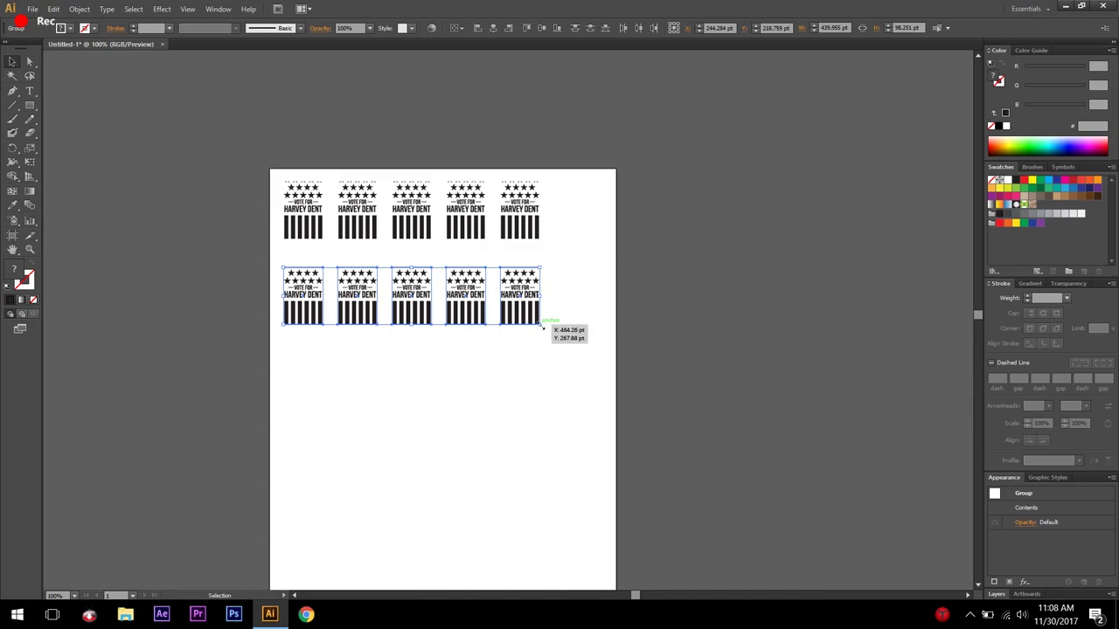
pyautogui.moveTo(543, 326); pyautogui.dragTo(182, 279)
pyautogui.moveTo(421, 318); pyautogui.dragTo(440, 432)
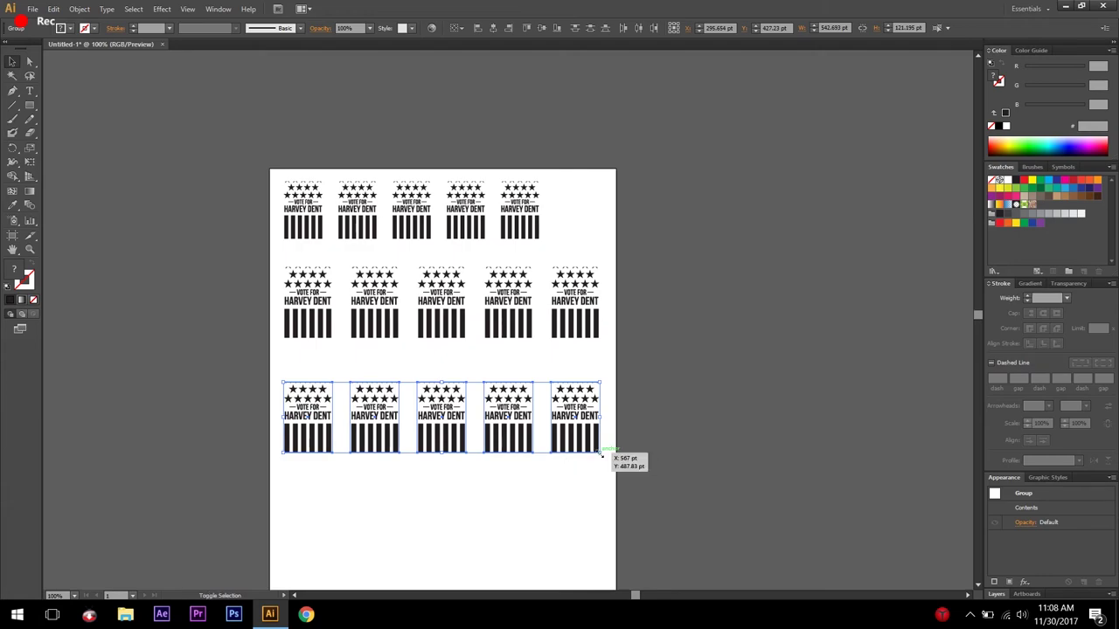
pyautogui.moveTo(612, 476); pyautogui.dragTo(615, 461)
pyautogui.click(680, 408)
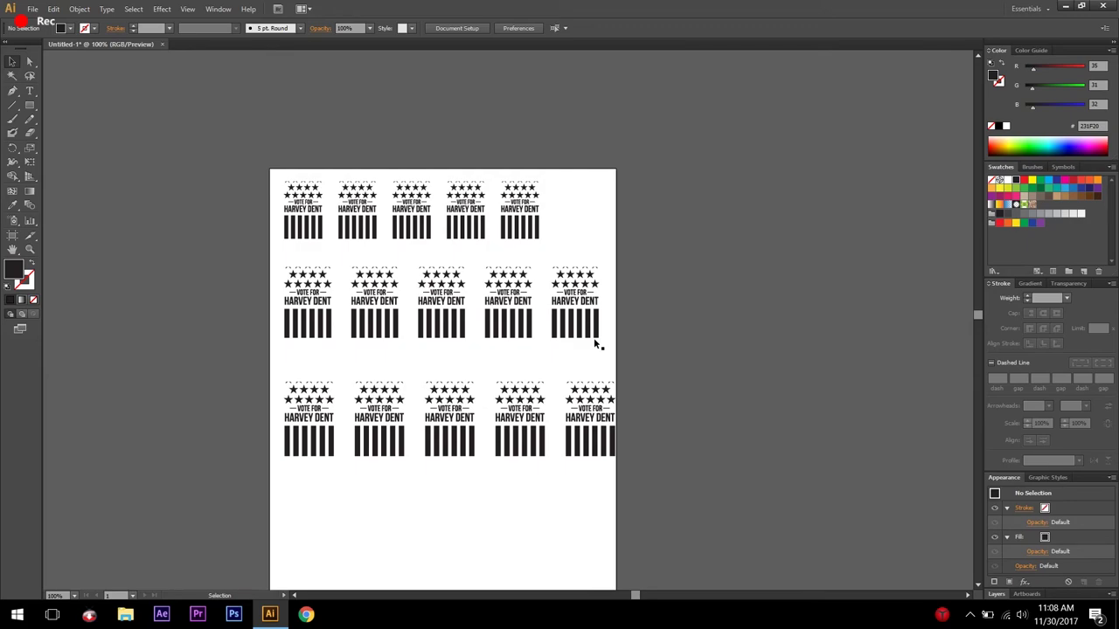